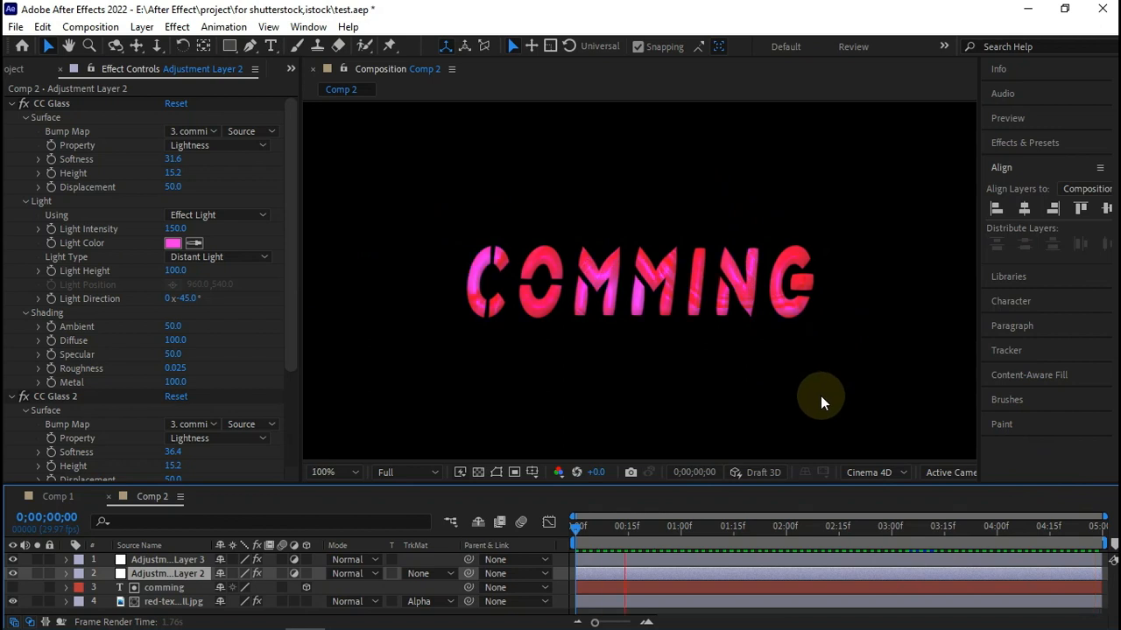
Create a new composition named "title" with the HDTV 1080 29.97 preset and a 5-second duration.
{"action": "scroll", "coordinate": [820, 396], "scroll_direction": "down", "scroll_amount": 1}
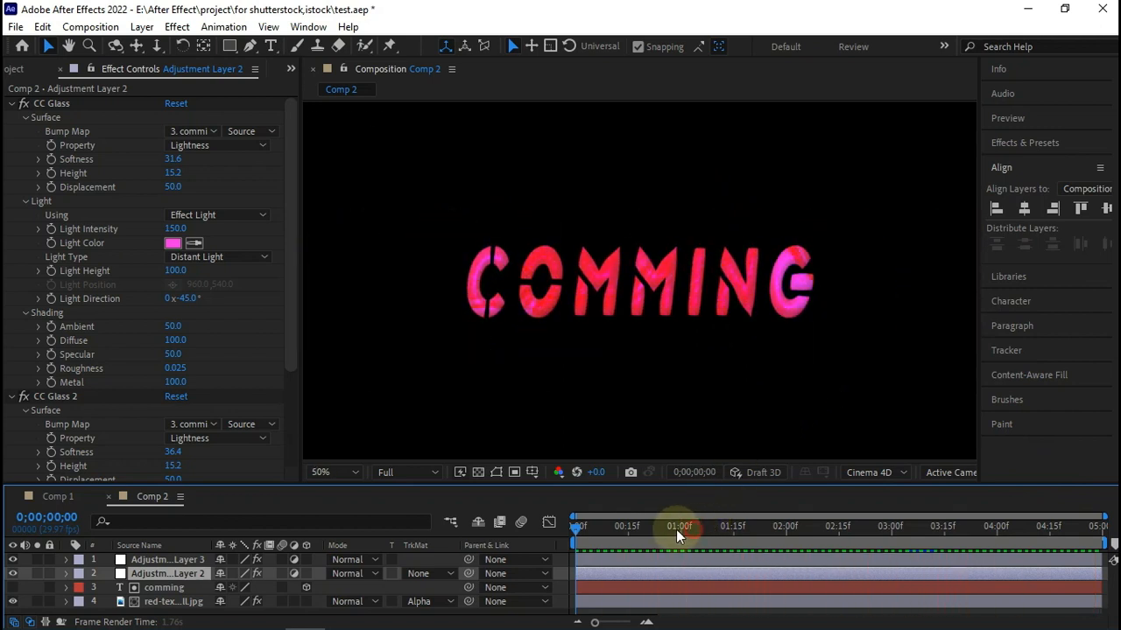
{"action": "left_click", "coordinate": [90, 27]}
{"action": "left_click", "coordinate": [116, 47]}
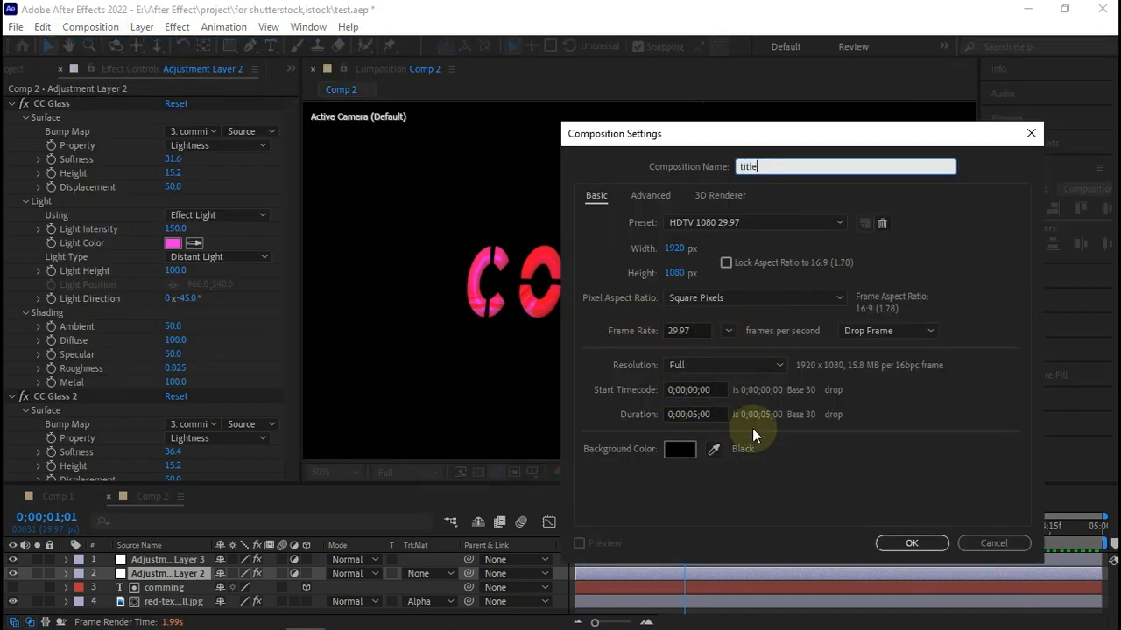
{"action": "left_click", "coordinate": [912, 543]}
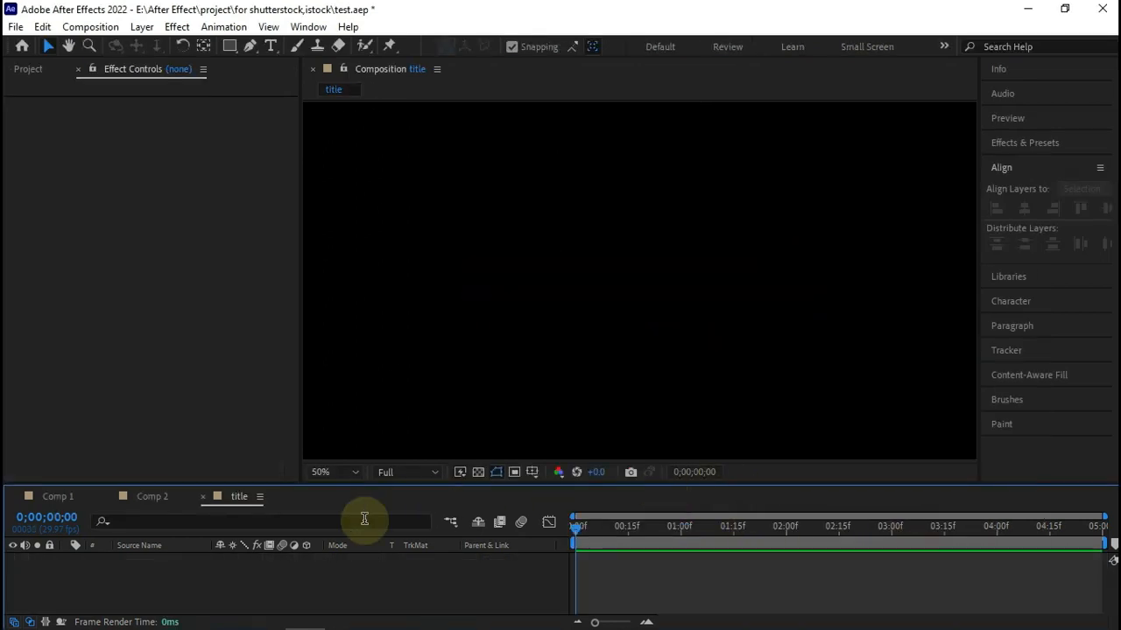
Add a text layer reading "tutorial" to the title composition.
{"action": "right_click", "coordinate": [205, 581]}
{"action": "mouse_move", "coordinate": [345, 385]}
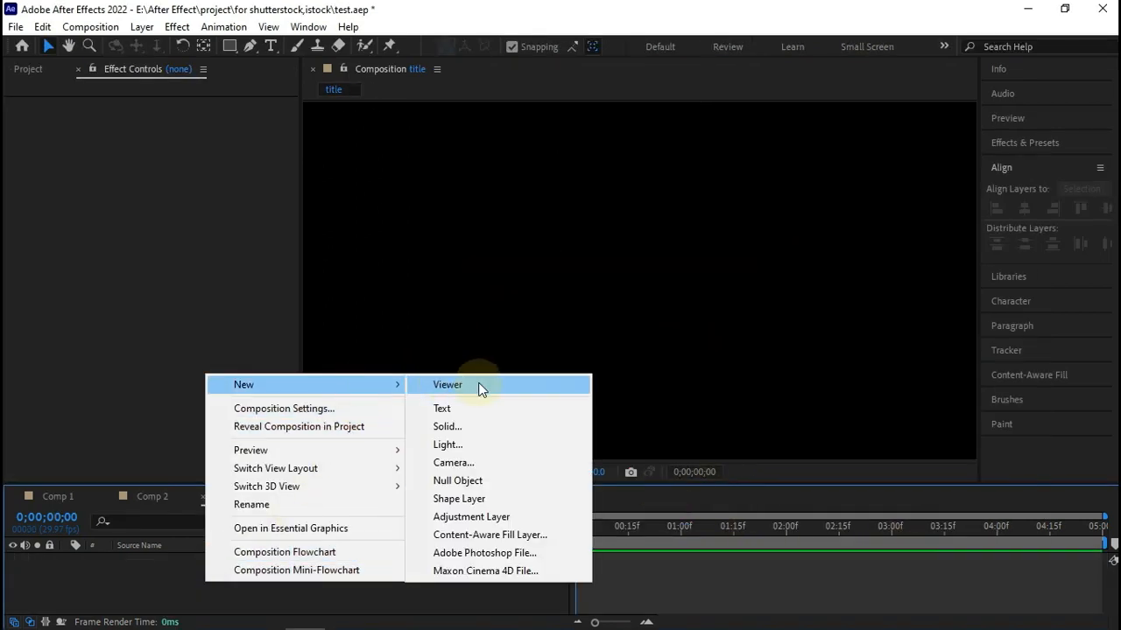
{"action": "left_click", "coordinate": [478, 408]}
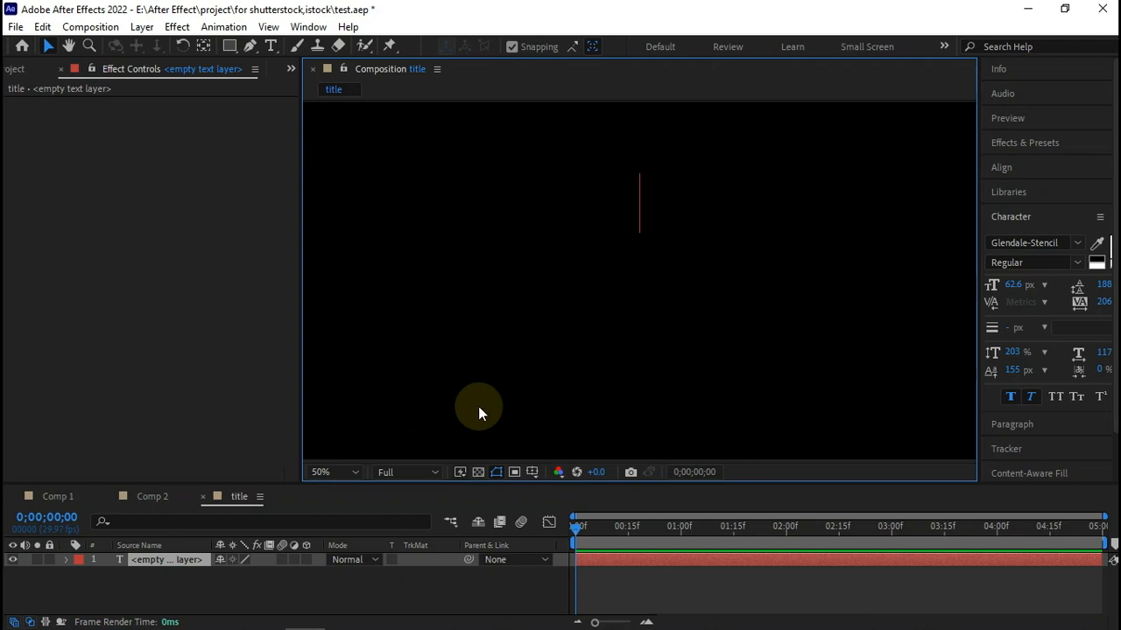
{"action": "type", "text": "tutorial"}
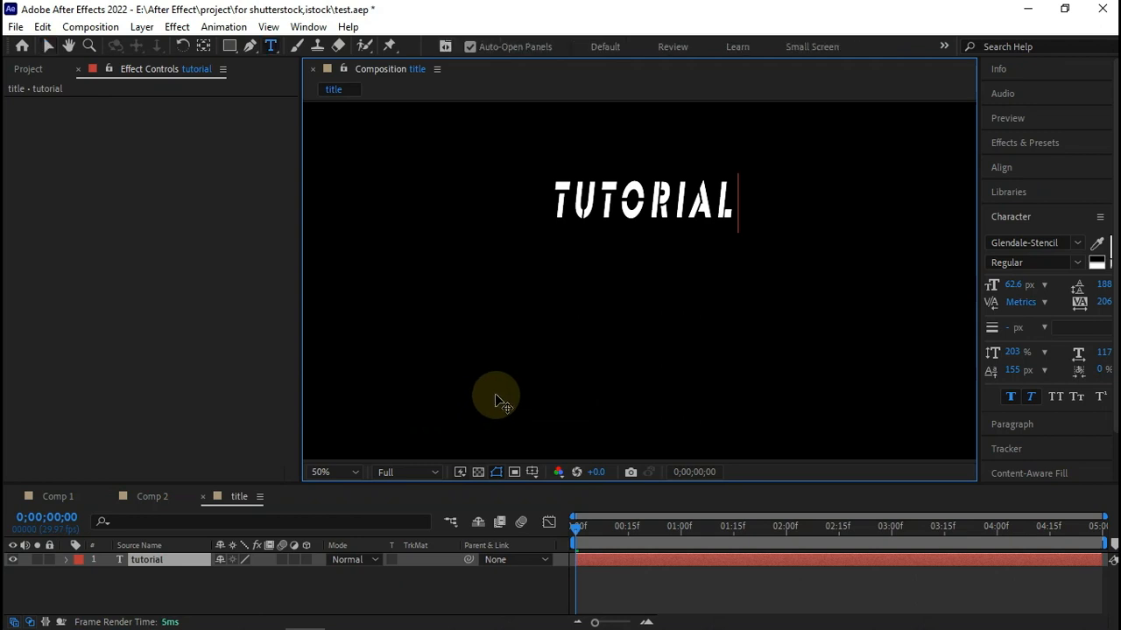
{"action": "left_click", "coordinate": [49, 45]}
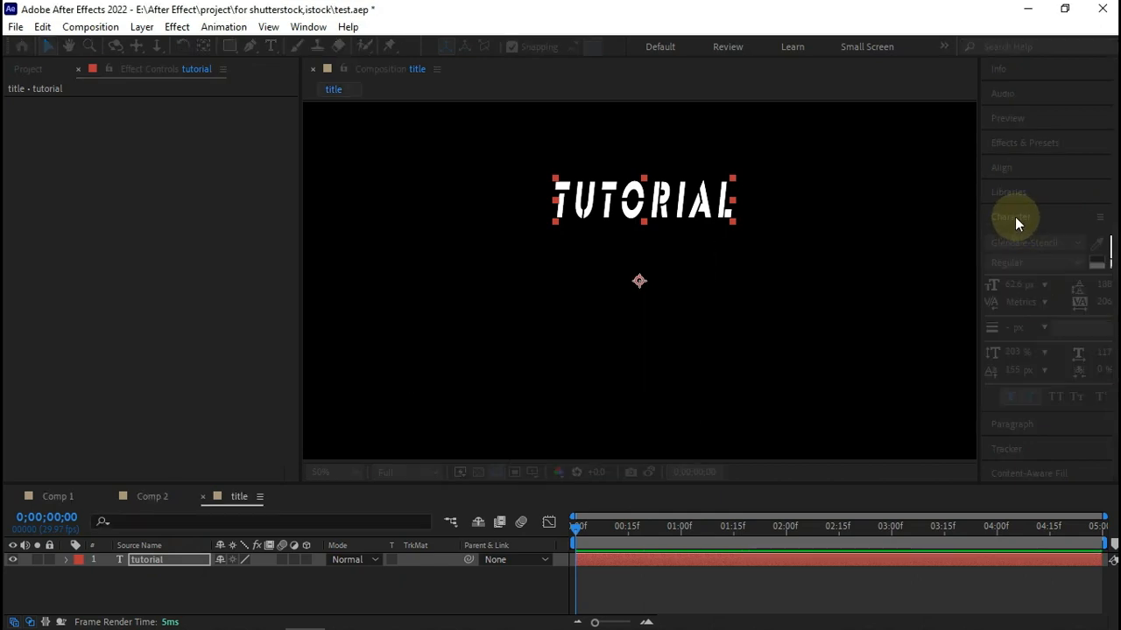
Align the tutorial text to the composition's horizontal and vertical centre.
{"action": "left_click", "coordinate": [1012, 218]}
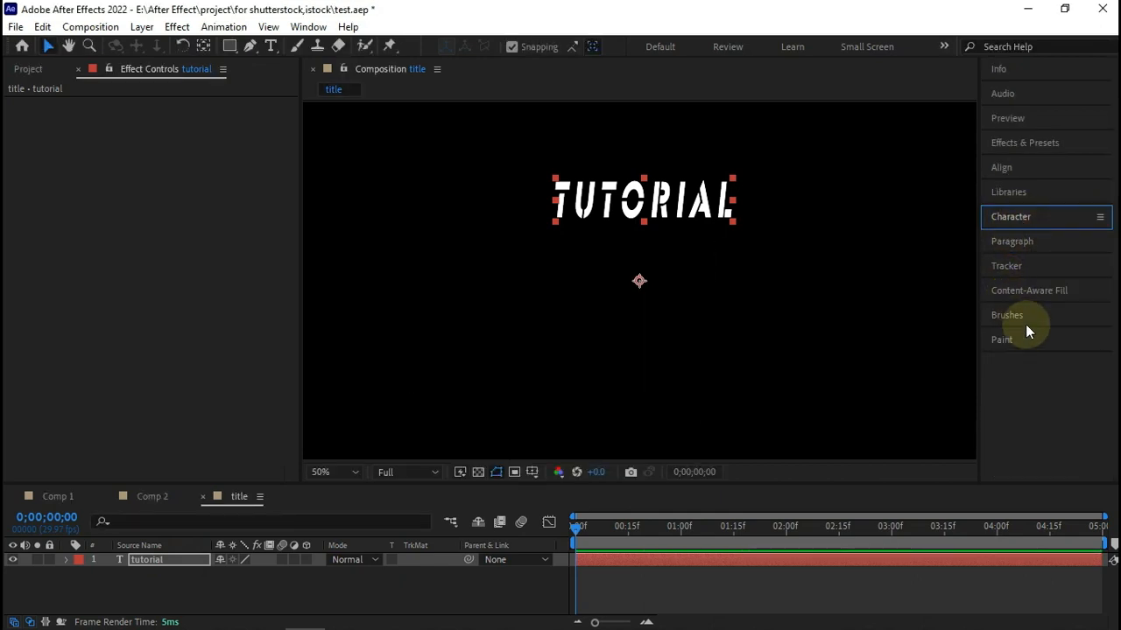
{"action": "left_click", "coordinate": [1009, 169]}
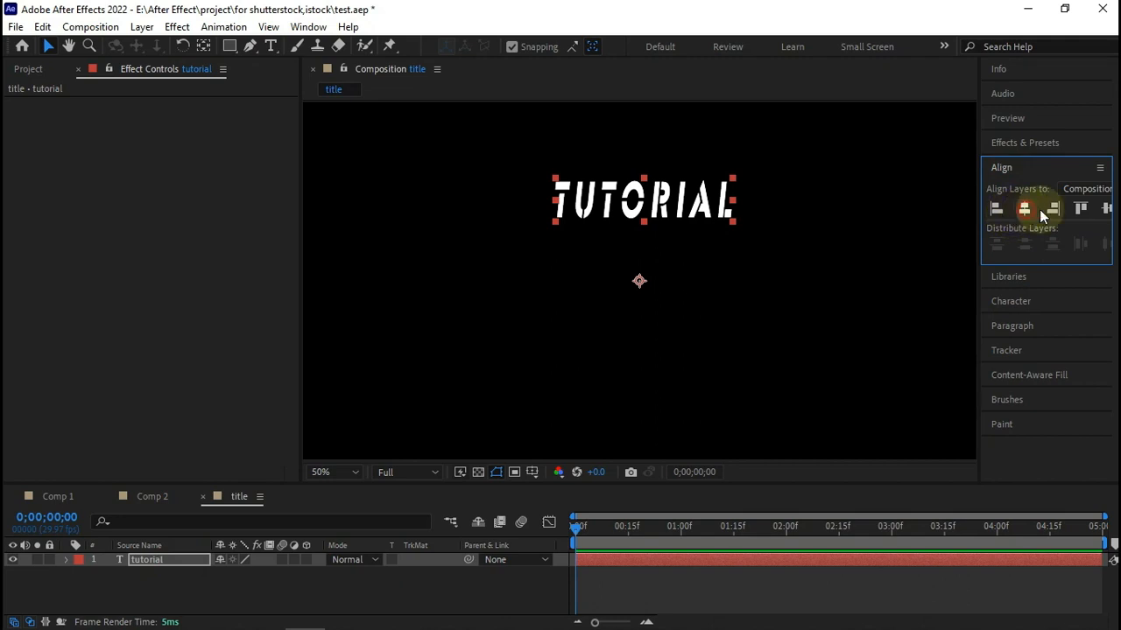
{"action": "left_click", "coordinate": [1026, 209]}
{"action": "left_click", "coordinate": [1105, 208]}
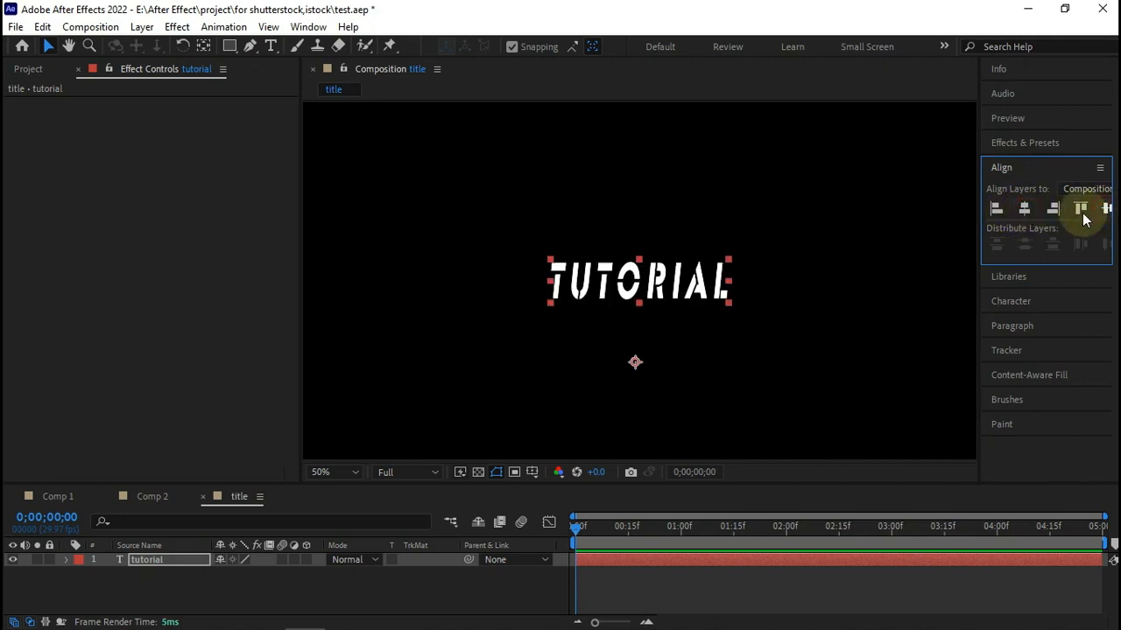
Centre the anchor point within the tutorial text layer.
{"action": "left_click", "coordinate": [106, 567]}
{"action": "left_click", "coordinate": [210, 45]}
{"action": "key", "text": "ctrl+alt+Home"}
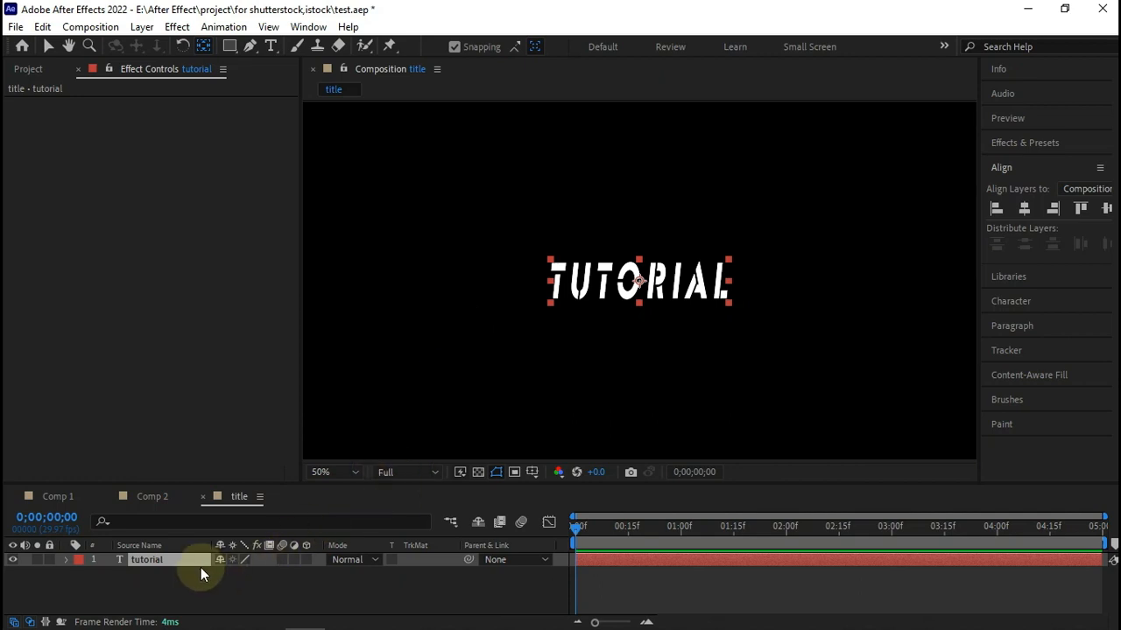
Set the tutorial text's font size to 95 px and make it a 3D layer.
{"action": "left_click", "coordinate": [1002, 168]}
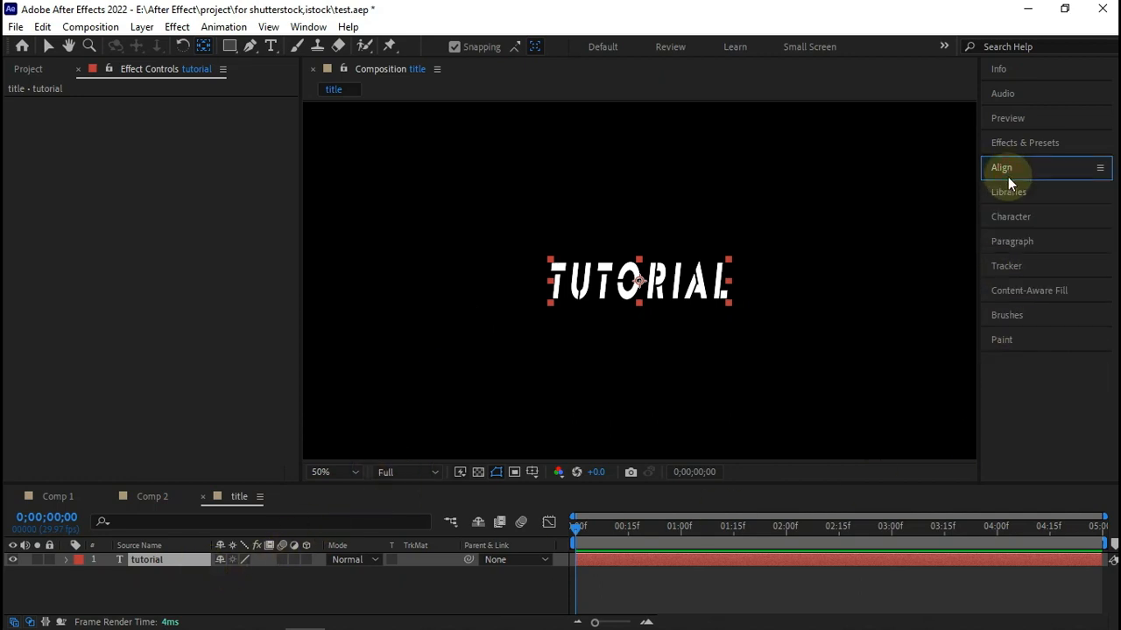
{"action": "left_click", "coordinate": [1010, 217]}
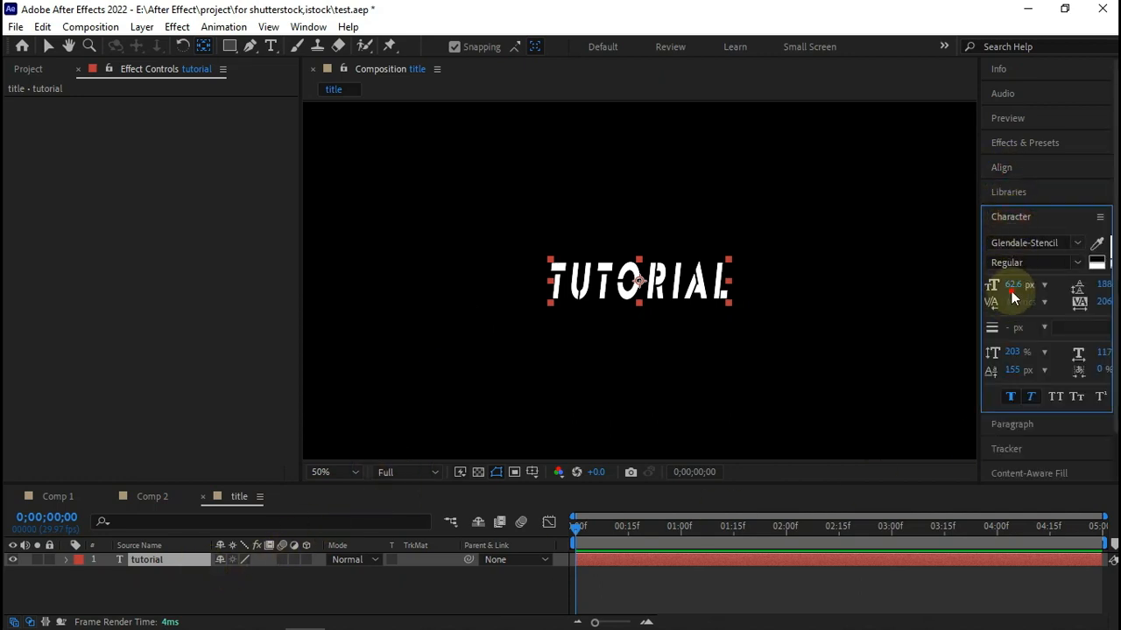
{"action": "left_click_drag", "start_coordinate": [1023, 287], "coordinate": [1045, 292]}
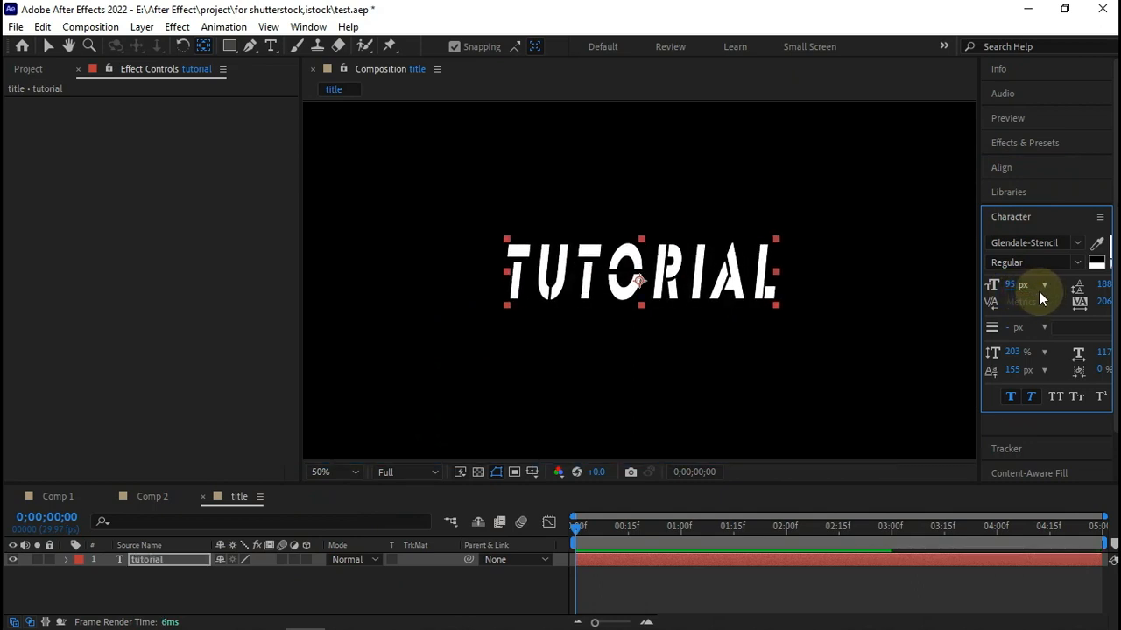
{"action": "left_click", "coordinate": [1031, 219]}
{"action": "left_click", "coordinate": [204, 580]}
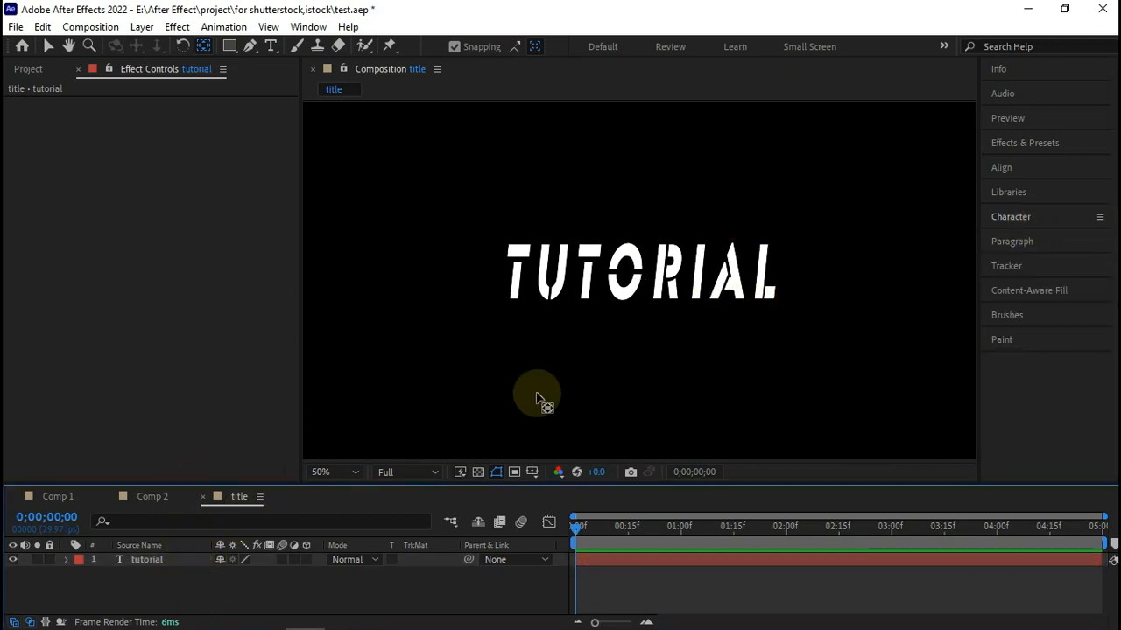
{"action": "left_click", "coordinate": [307, 560]}
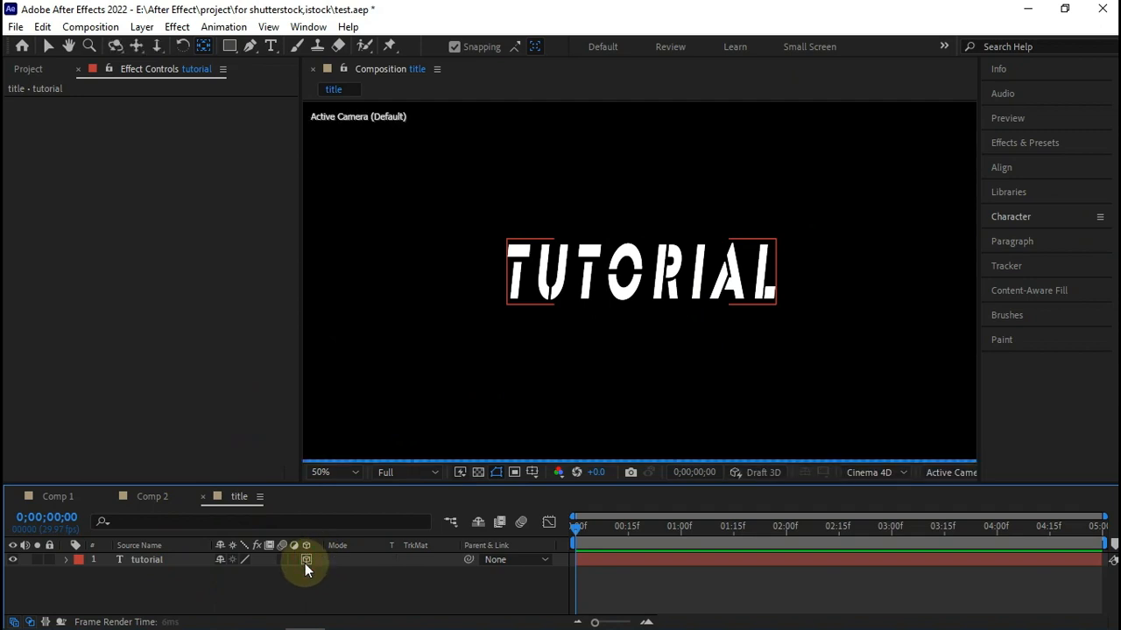
Add red-textured-wall.jpg from the project to the title composition, beneath the tutorial text layer.
{"action": "left_click", "coordinate": [27, 69]}
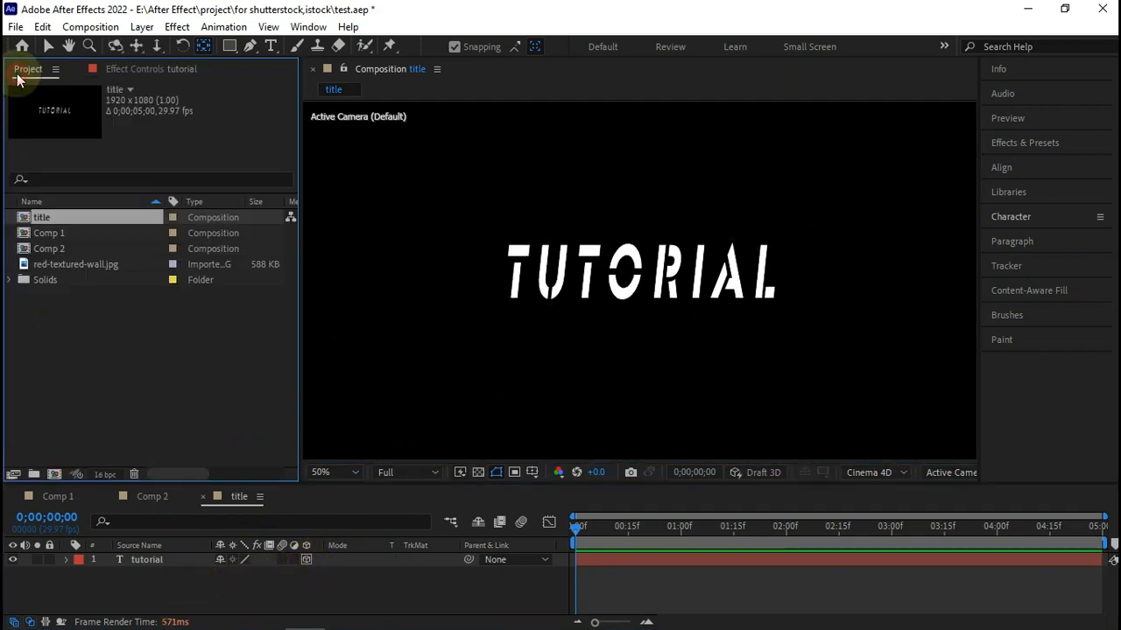
{"action": "left_click", "coordinate": [61, 249]}
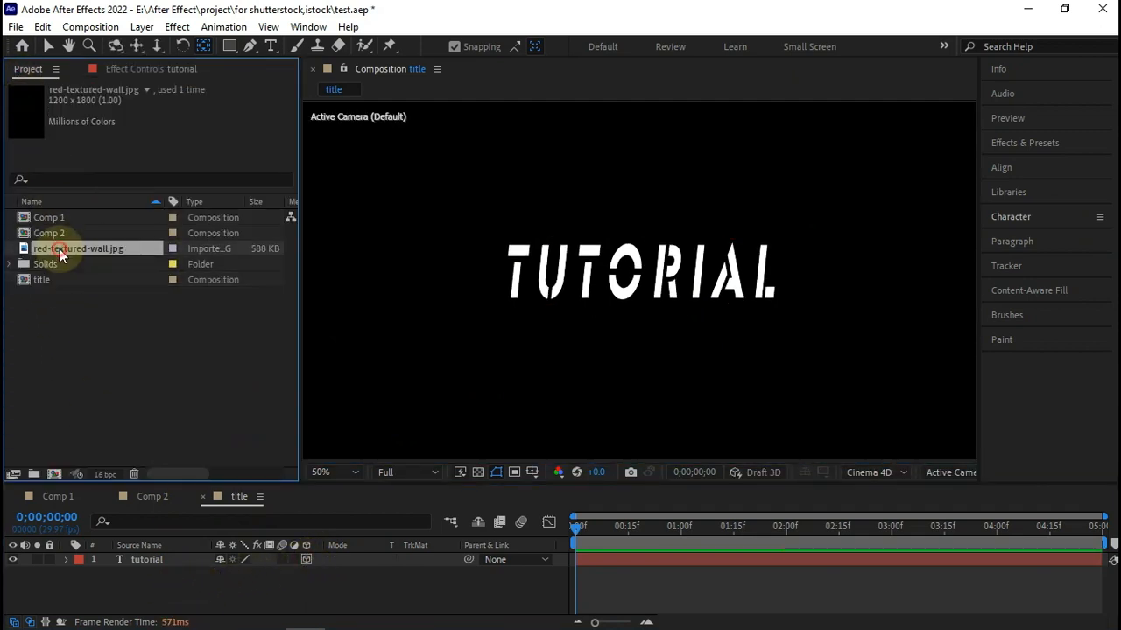
{"action": "left_click_drag", "start_coordinate": [61, 248], "coordinate": [165, 578]}
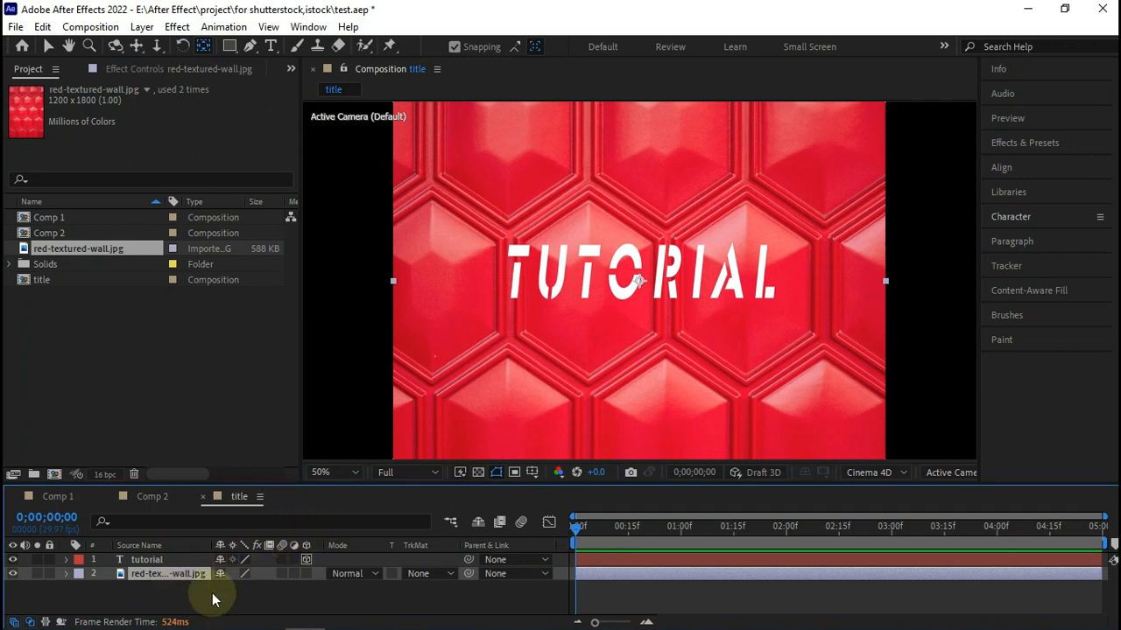
Find the CC RepeTile effect and apply it to the red-textured-wall.jpg layer.
{"action": "left_click", "coordinate": [1025, 142]}
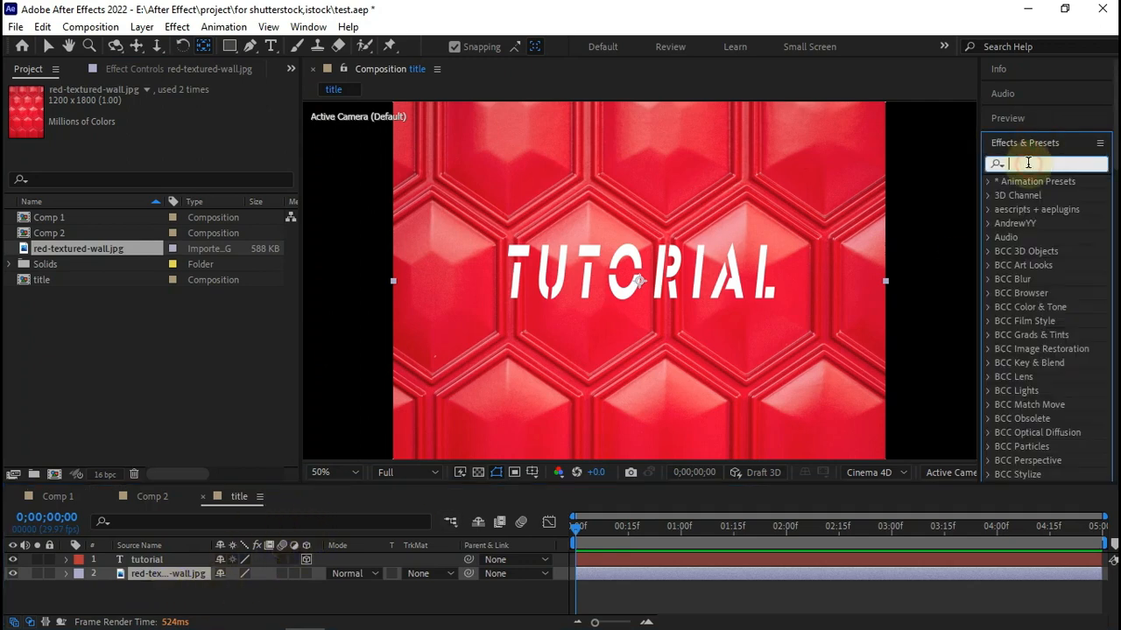
{"action": "left_click", "coordinate": [1028, 163]}
{"action": "type", "text": "cc re"}
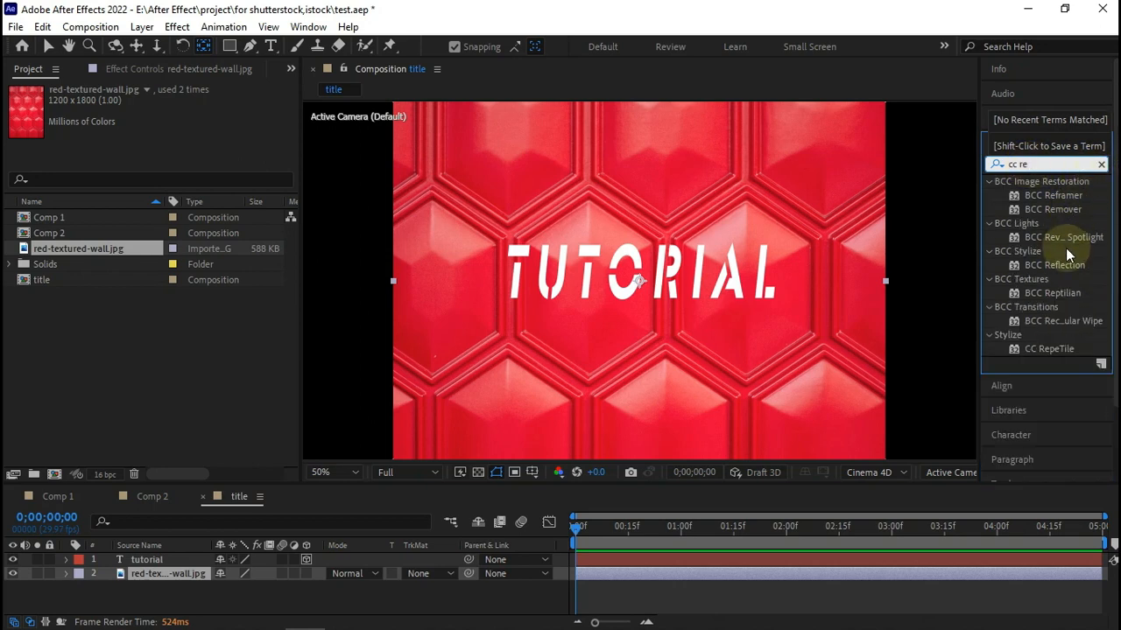
{"action": "left_click_drag", "start_coordinate": [1050, 350], "coordinate": [187, 573]}
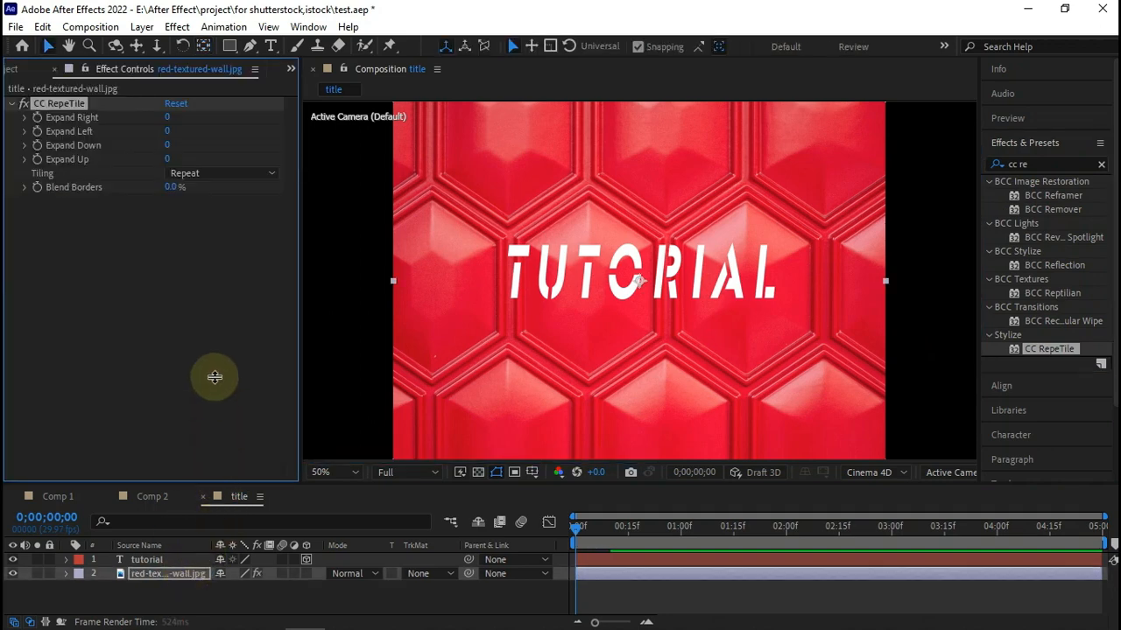
Set CC RepeTile's Expand Right to 2200 and Expand Left to 1000 on the wall image.
{"action": "left_click_drag", "start_coordinate": [167, 117], "coordinate": [1073, 158]}
{"action": "left_click", "coordinate": [181, 119]}
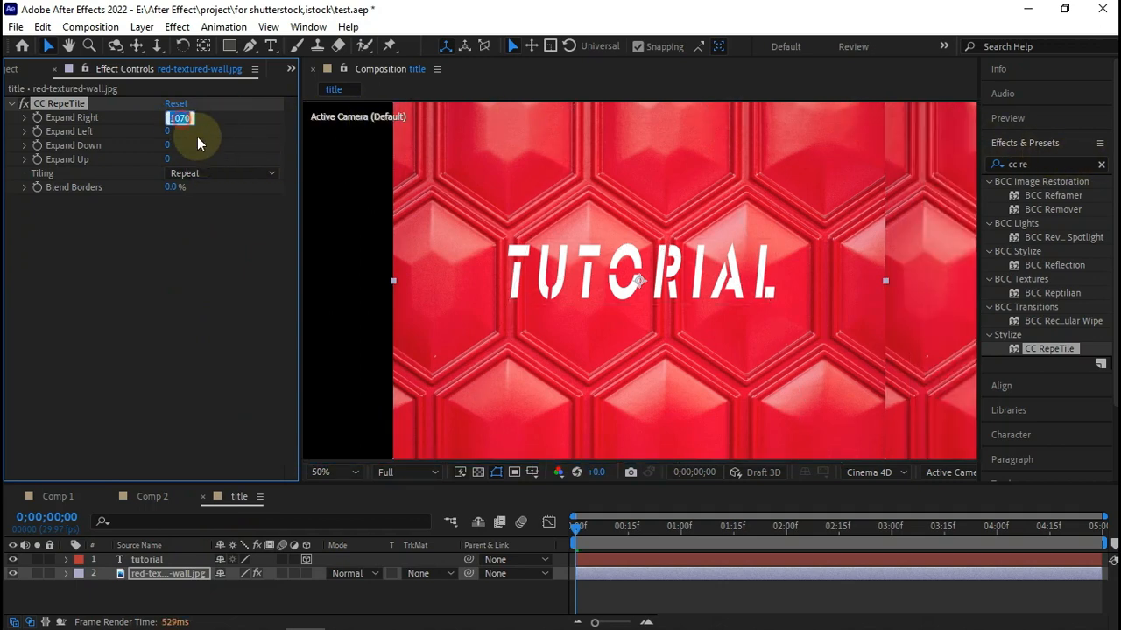
{"action": "type", "text": "2200"}
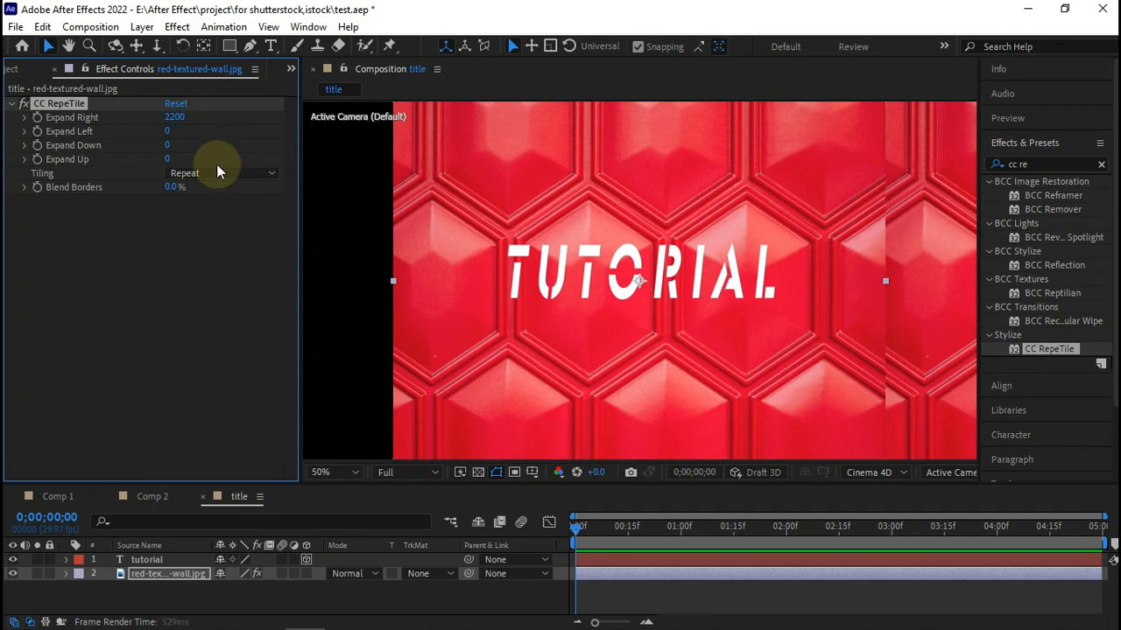
{"action": "left_click", "coordinate": [168, 135]}
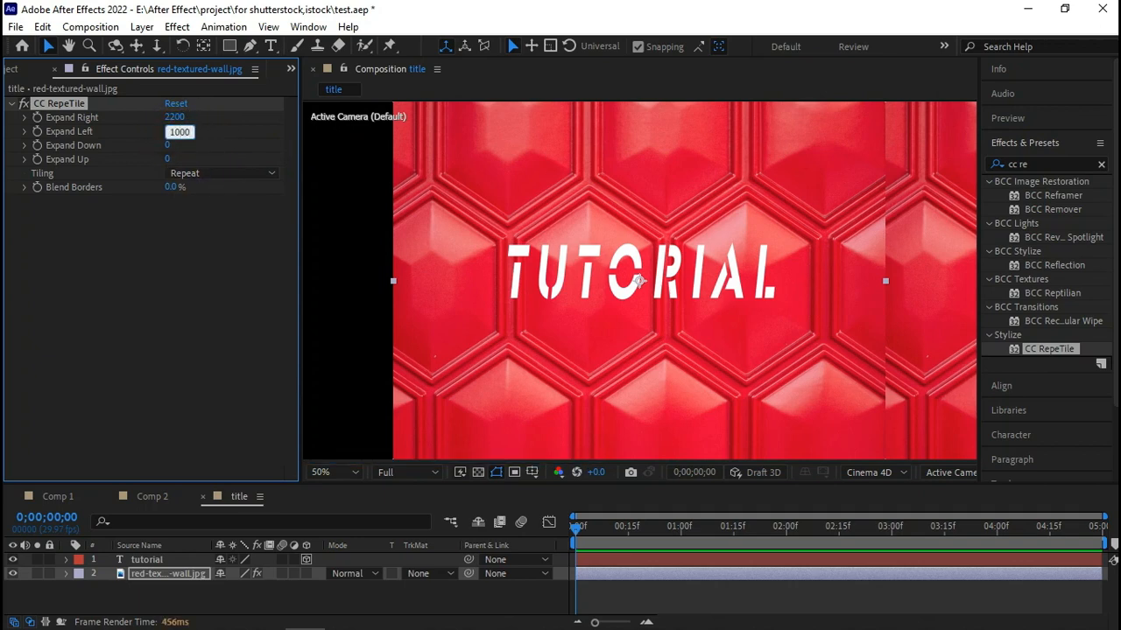
{"action": "key", "text": "Return"}
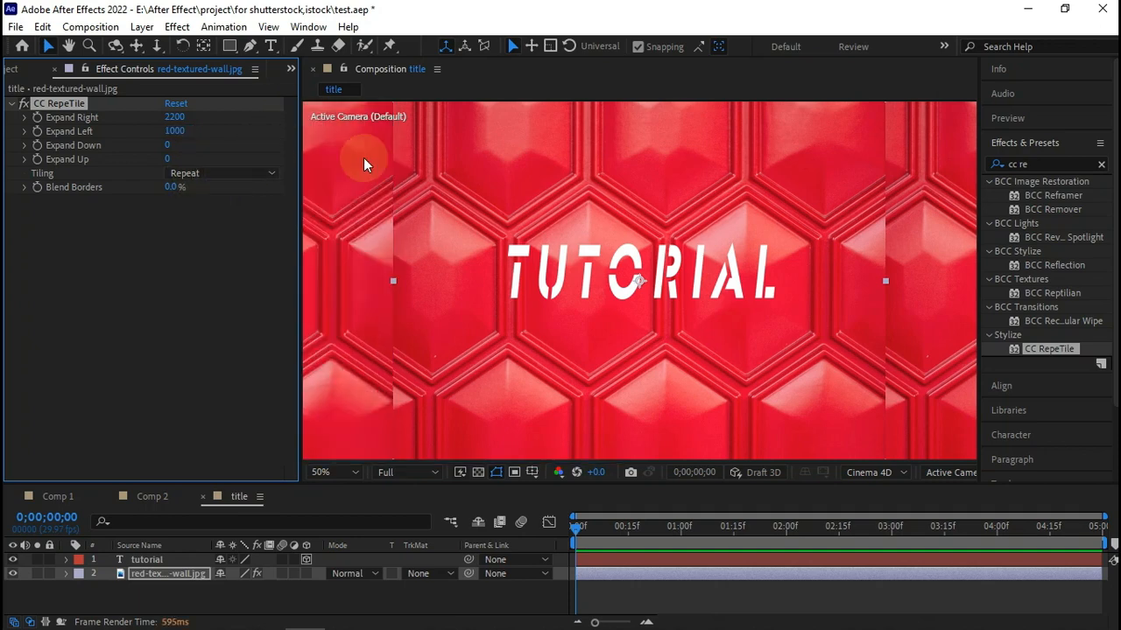
Shift the wall layer horizontally to Position -1152, 540 and keyframe Position at the start of the timeline.
{"action": "left_click", "coordinate": [163, 580]}
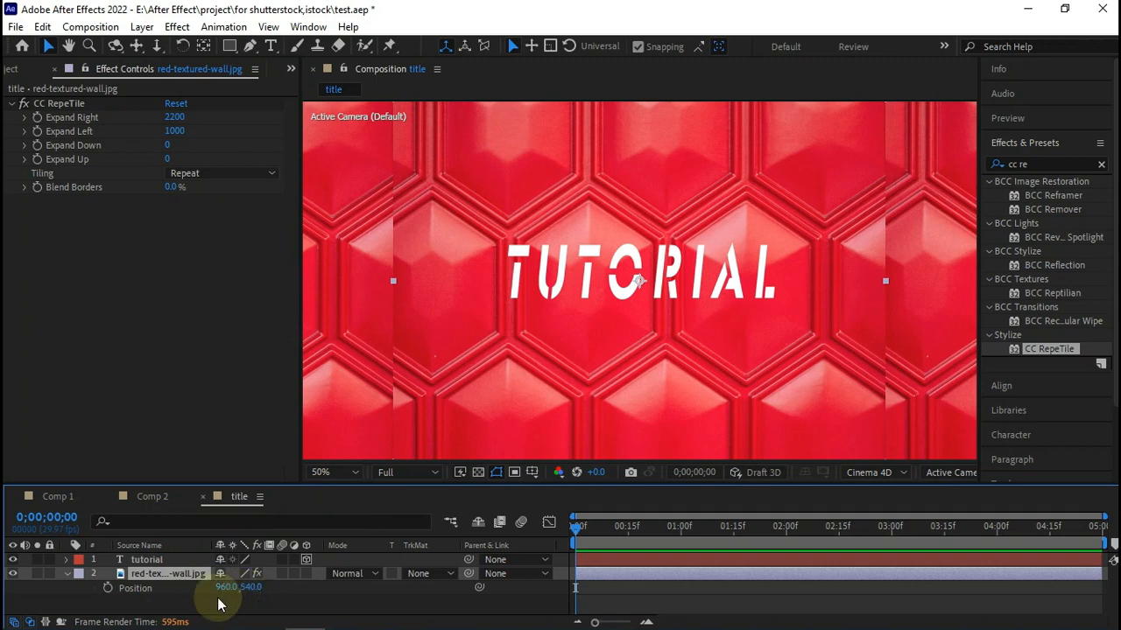
{"action": "left_click", "coordinate": [223, 590]}
{"action": "type", "text": "0"}
{"action": "key", "text": "Return"}
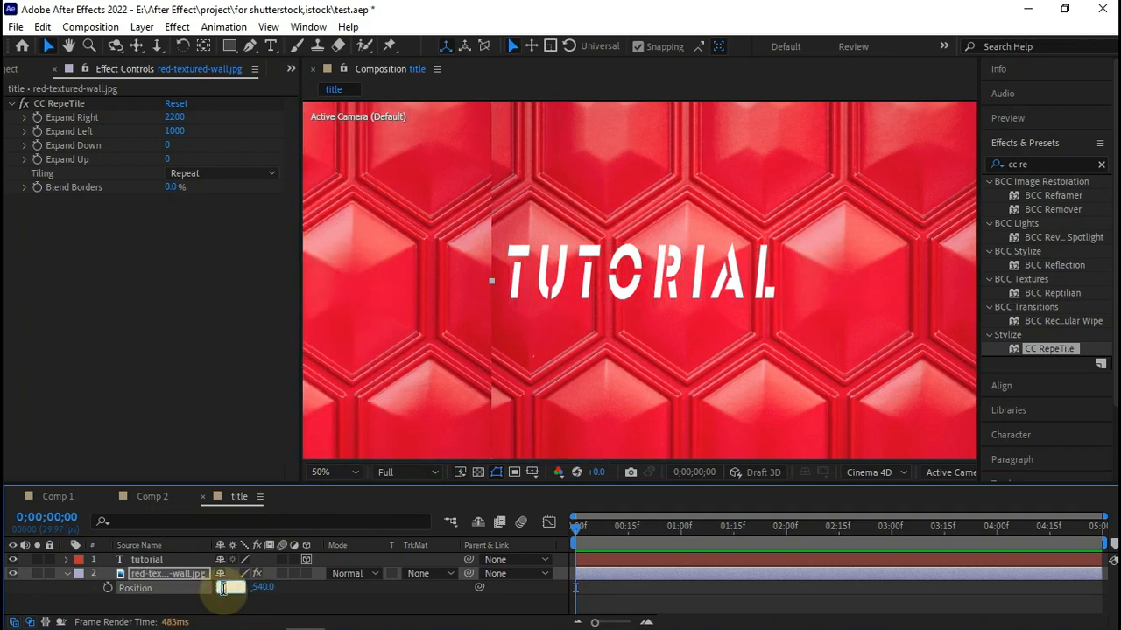
{"action": "type", "text": "-500"}
{"action": "key", "text": "Return"}
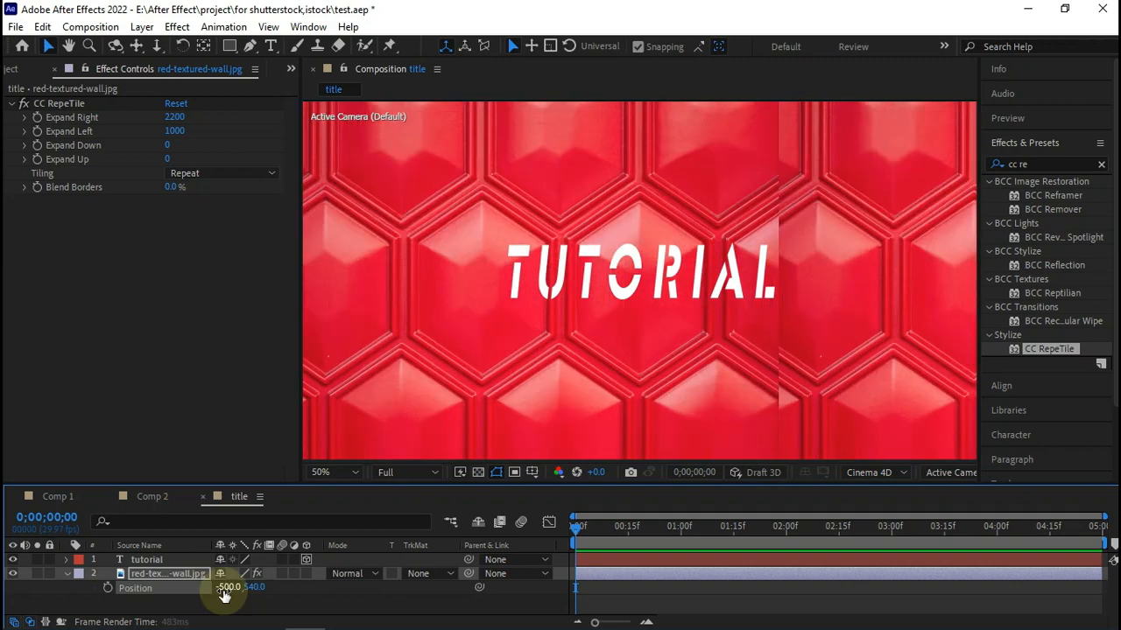
{"action": "left_click_drag", "start_coordinate": [231, 594], "coordinate": [438, 592]}
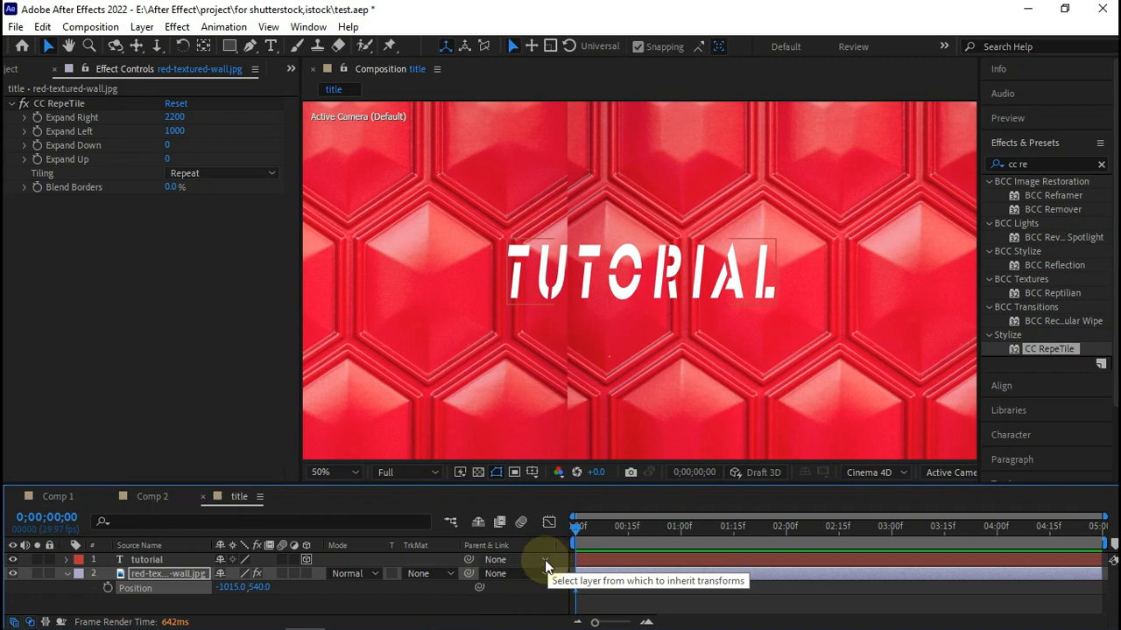
{"action": "left_click_drag", "start_coordinate": [224, 588], "coordinate": [114, 588]}
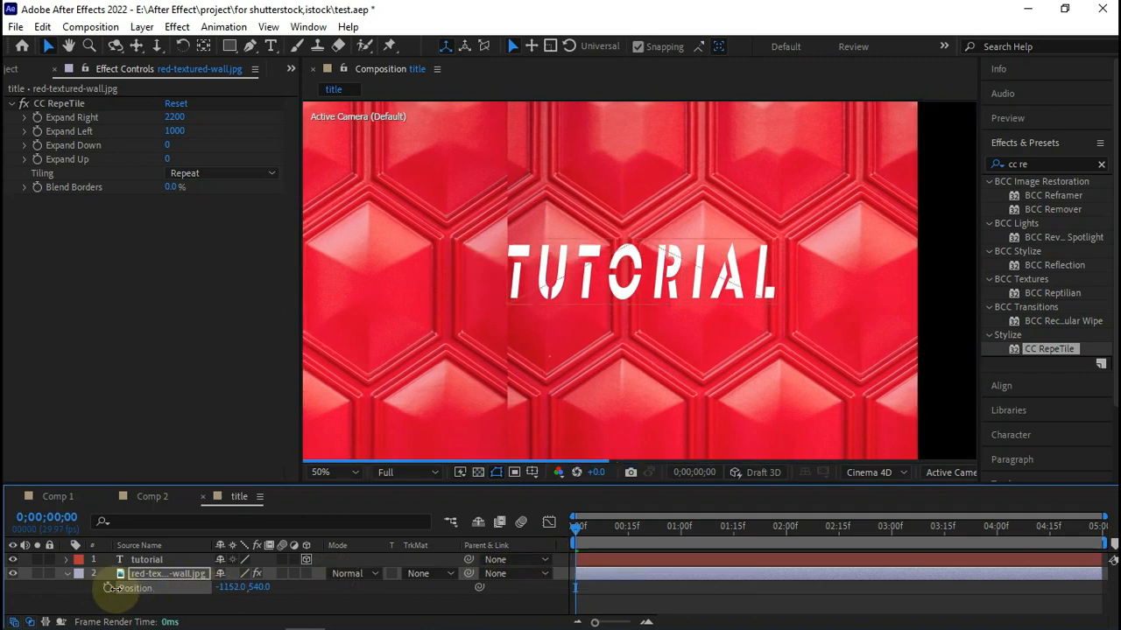
{"action": "left_click", "coordinate": [107, 588]}
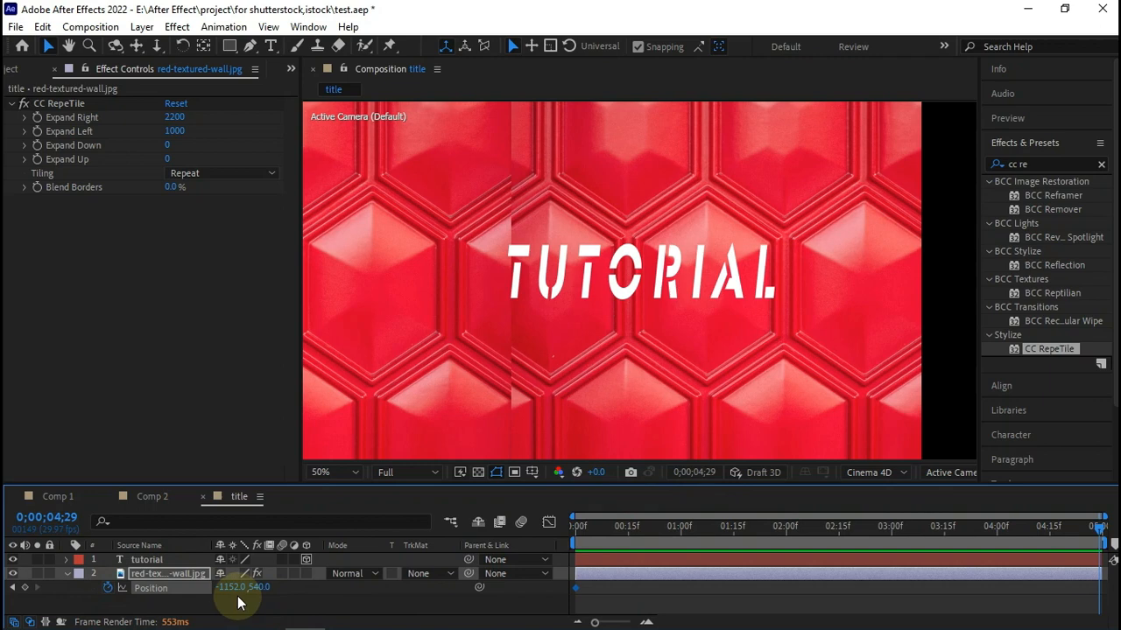
Keyframe the wall layer's Position at -155, 540 at 0;00;04;29 and preview the movement from the start.
{"action": "left_click_drag", "start_coordinate": [230, 587], "coordinate": [812, 592]}
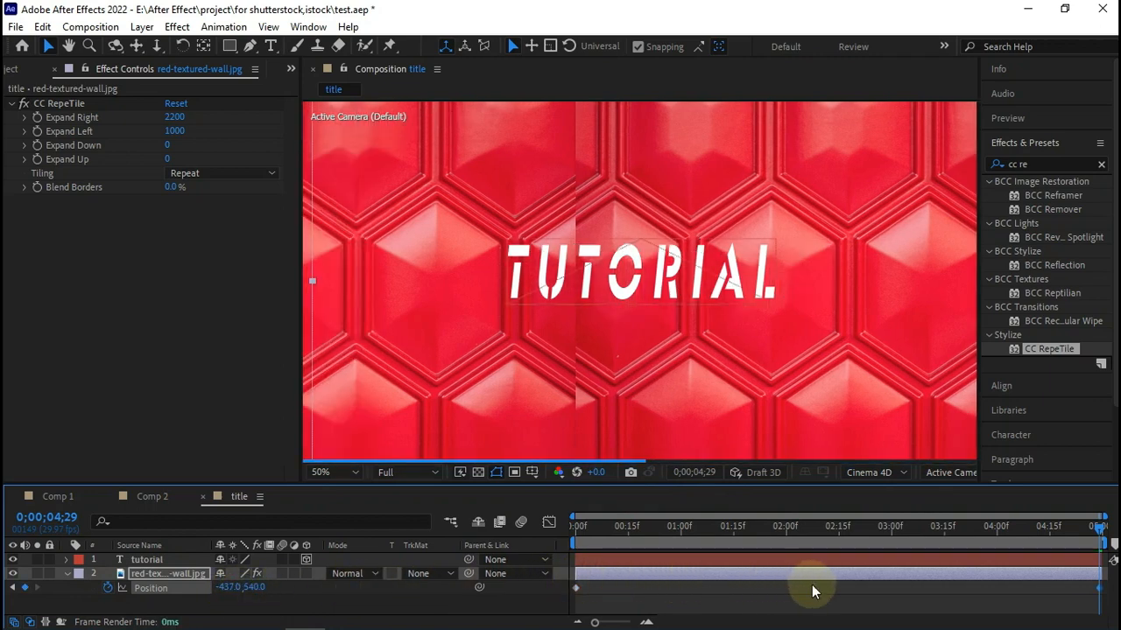
{"action": "left_click_drag", "start_coordinate": [217, 592], "coordinate": [425, 601]}
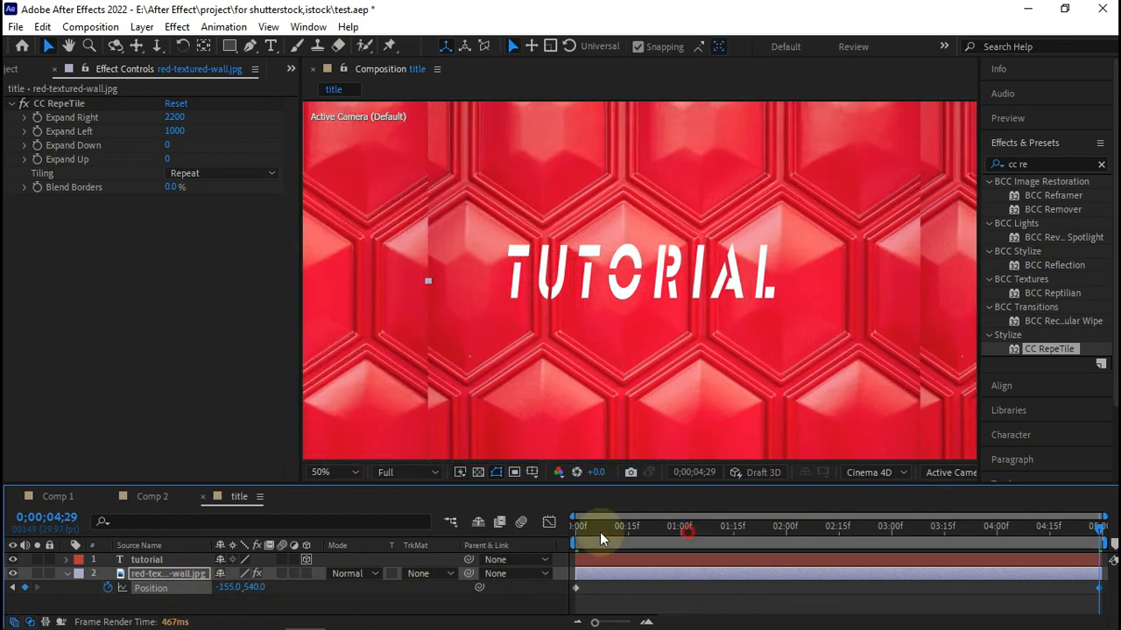
{"action": "key", "text": "space"}
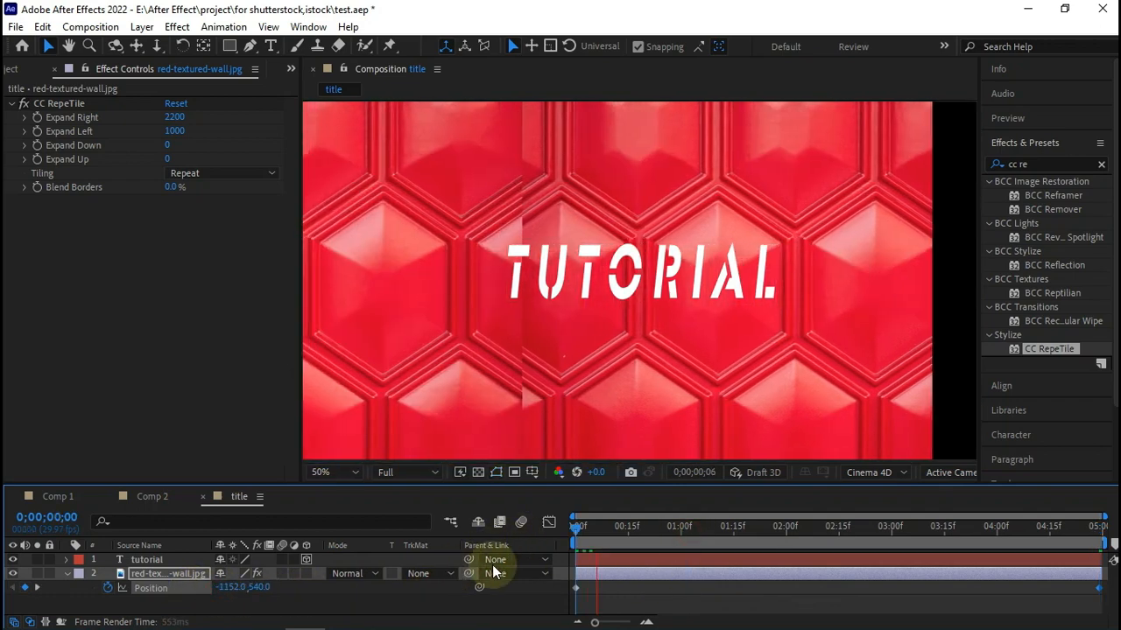
Apply Easy Ease to the wall layer's Position keyframes and collapse the layer's properties.
{"action": "right_click", "coordinate": [573, 585]}
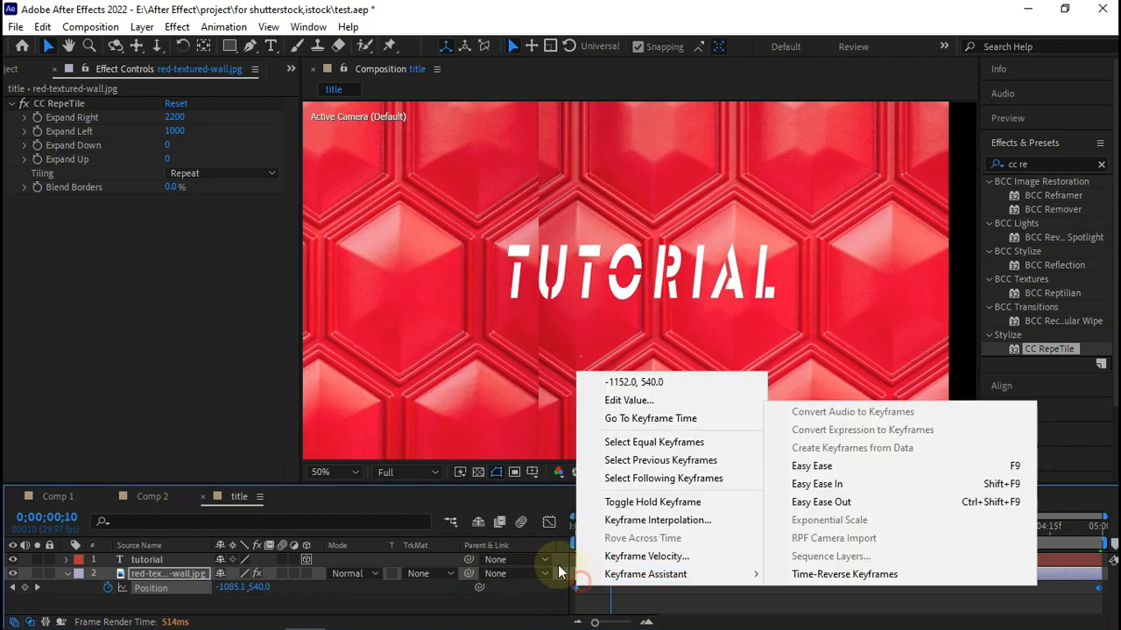
{"action": "left_click", "coordinate": [811, 466]}
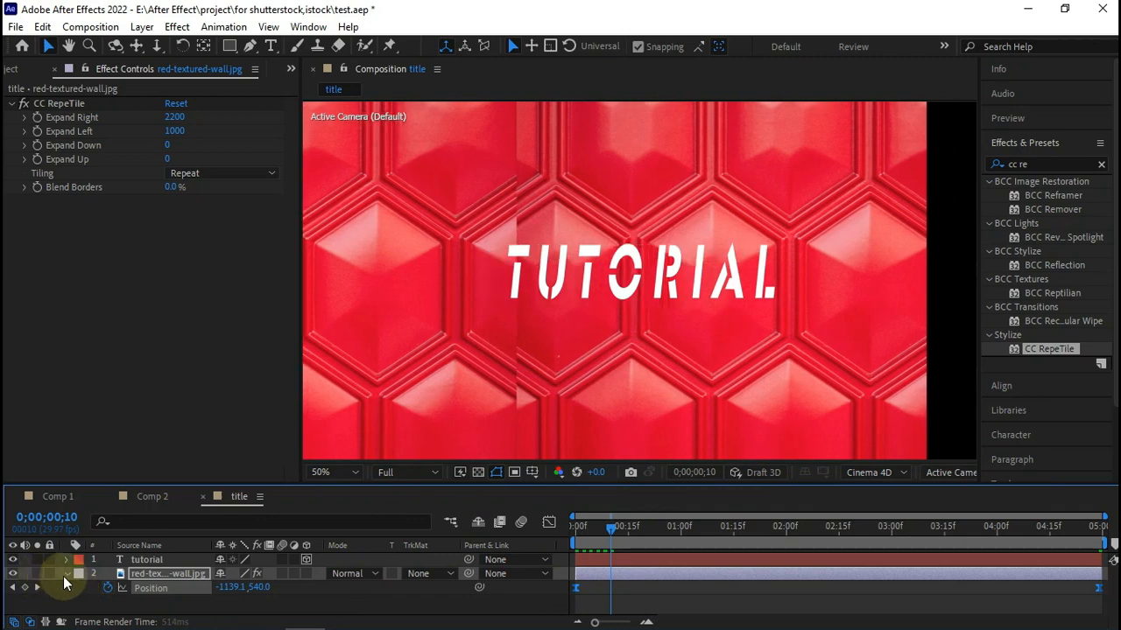
{"action": "left_click", "coordinate": [66, 575]}
{"action": "left_click", "coordinate": [73, 600]}
Apply the Curves effect to the red-textured-wall.jpg layer.
{"action": "left_click", "coordinate": [158, 575]}
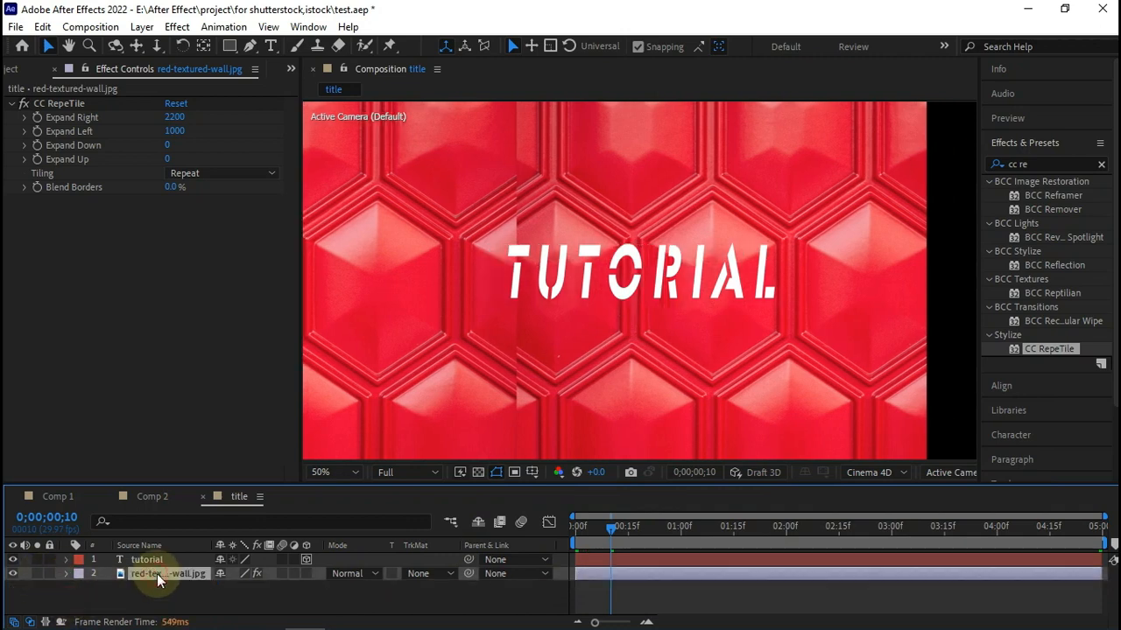
{"action": "key", "text": "ctrl+shift+c"}
{"action": "type", "text": "curv"}
{"action": "key", "text": "Return"}
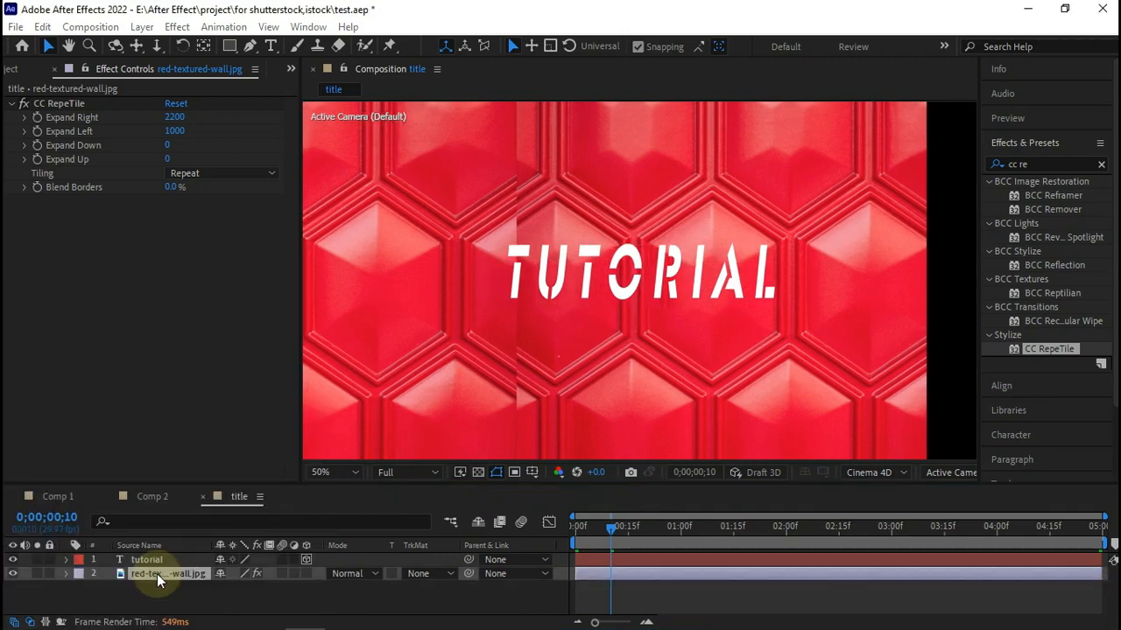
Shape the wall layer's RGB curve with two points, pulling the midtones and highlights well below the diagonal.
{"action": "left_click_drag", "start_coordinate": [186, 274], "coordinate": [205, 280]}
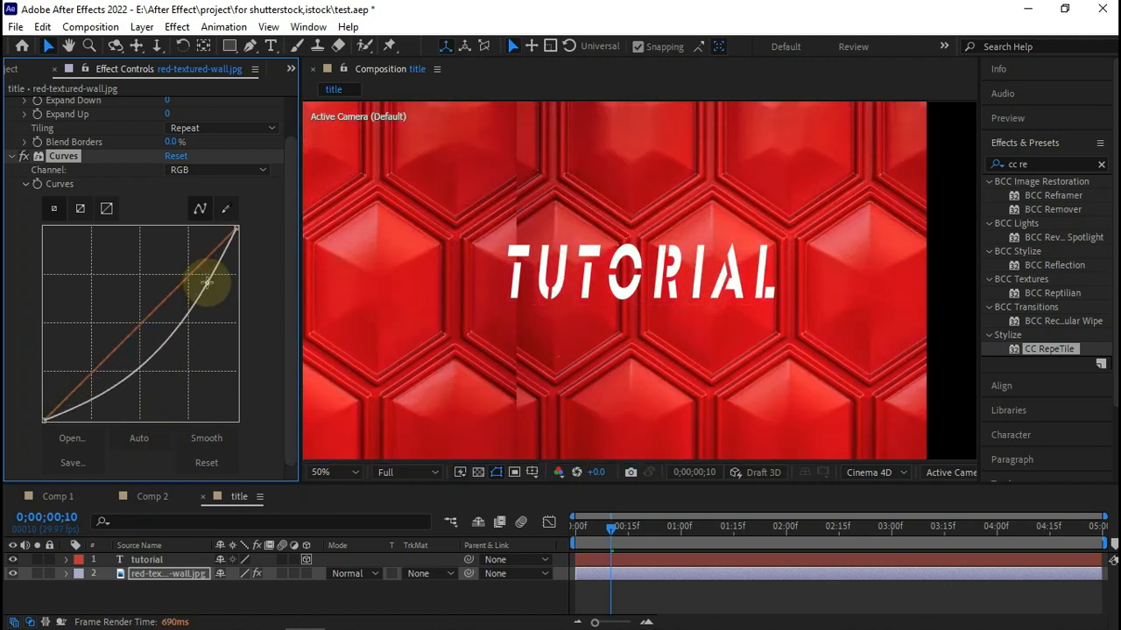
{"action": "left_click_drag", "start_coordinate": [142, 357], "coordinate": [109, 339]}
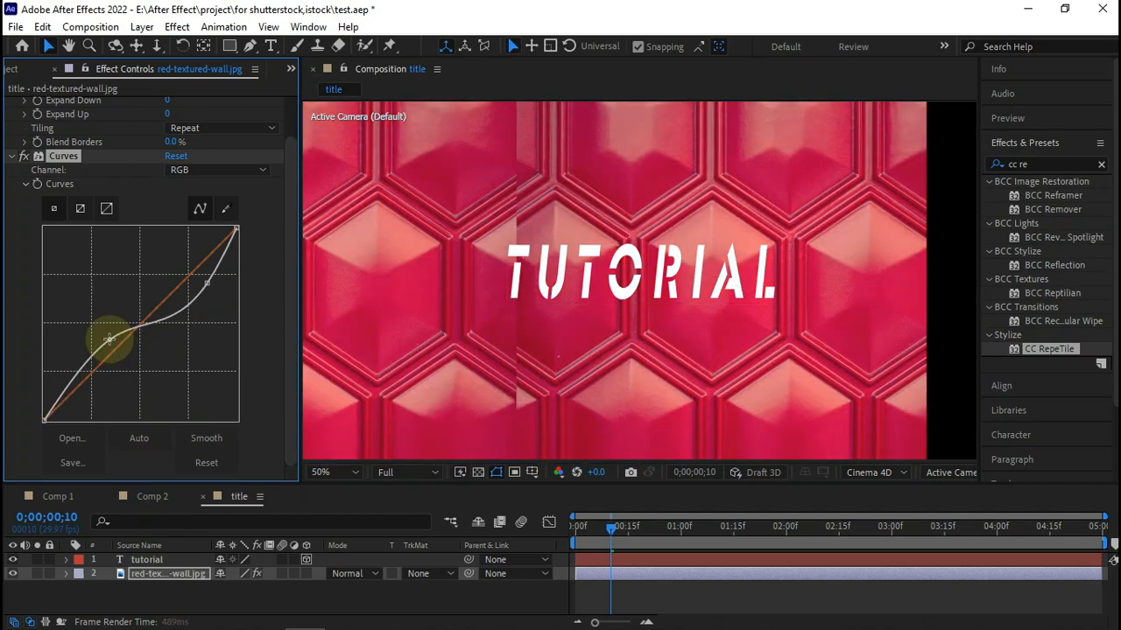
{"action": "left_click_drag", "start_coordinate": [108, 340], "coordinate": [116, 364]}
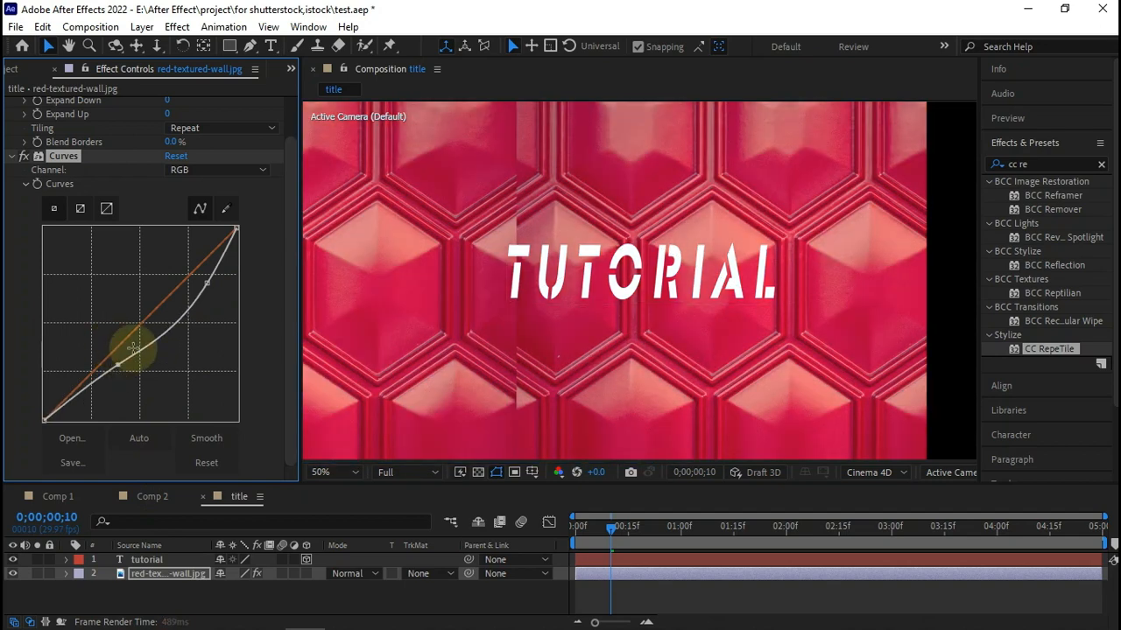
{"action": "left_click_drag", "start_coordinate": [210, 285], "coordinate": [217, 292]}
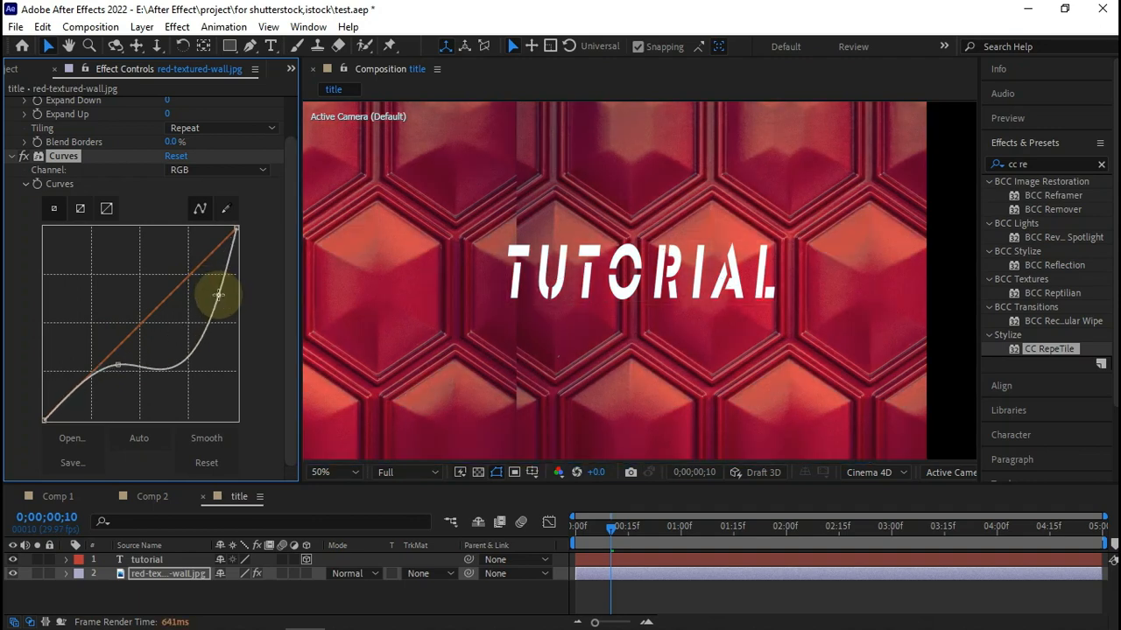
{"action": "left_click", "coordinate": [109, 586]}
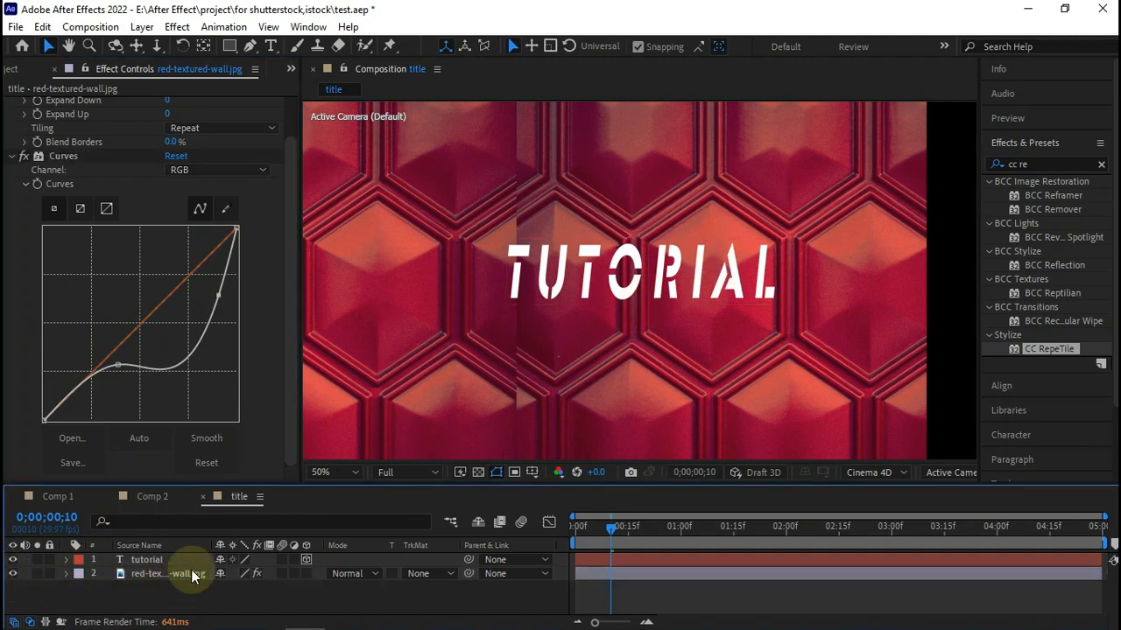
Set the wall layer's track matte to Alpha Matte "tutorial" and scrub through the first second to check the textured text.
{"action": "left_click", "coordinate": [419, 573]}
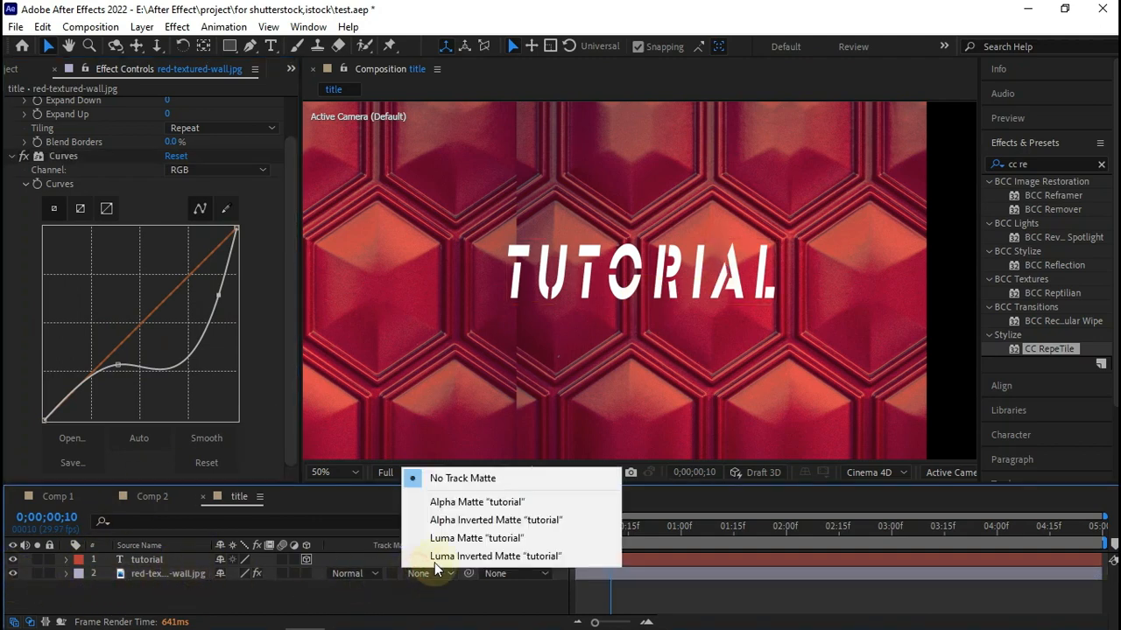
{"action": "left_click", "coordinate": [461, 504]}
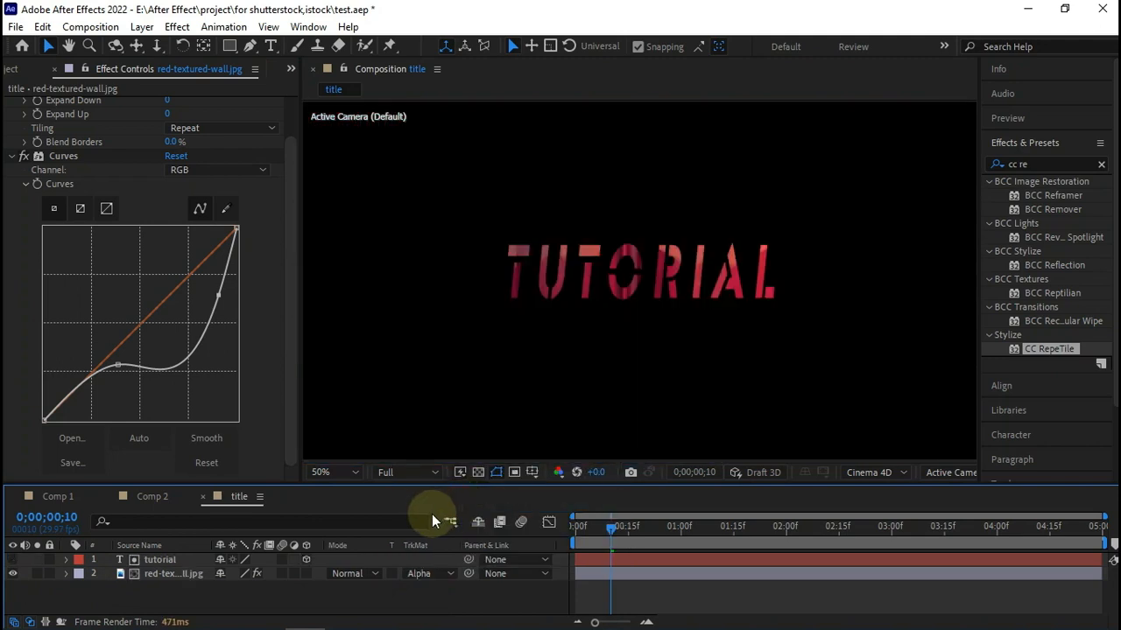
{"action": "left_click_drag", "start_coordinate": [608, 530], "coordinate": [703, 531]}
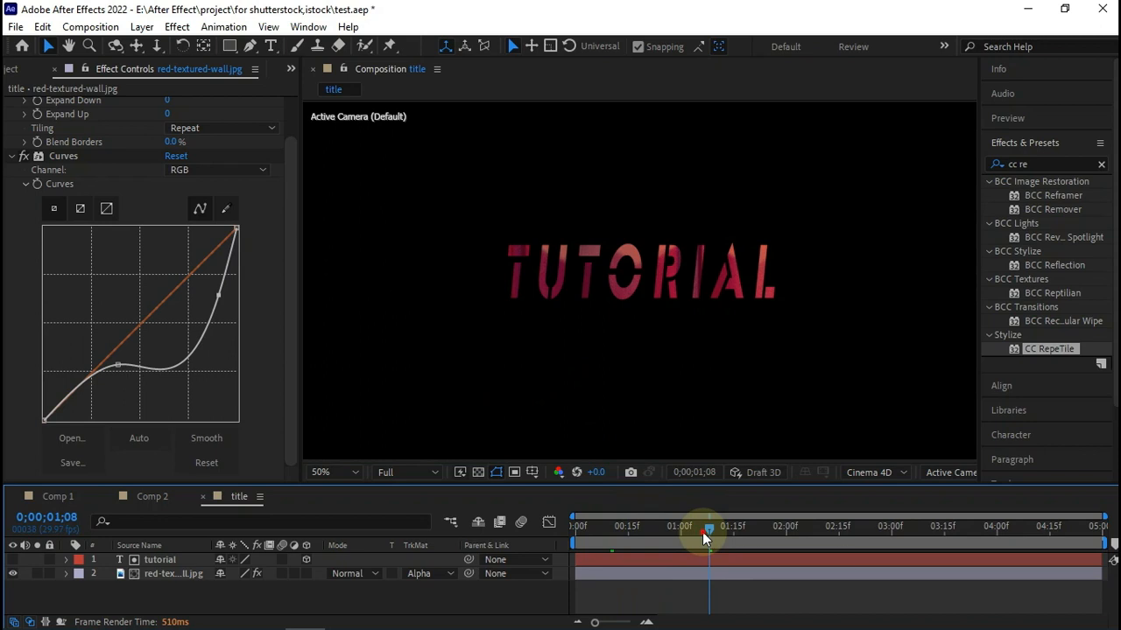
{"action": "left_click_drag", "start_coordinate": [702, 532], "coordinate": [676, 534]}
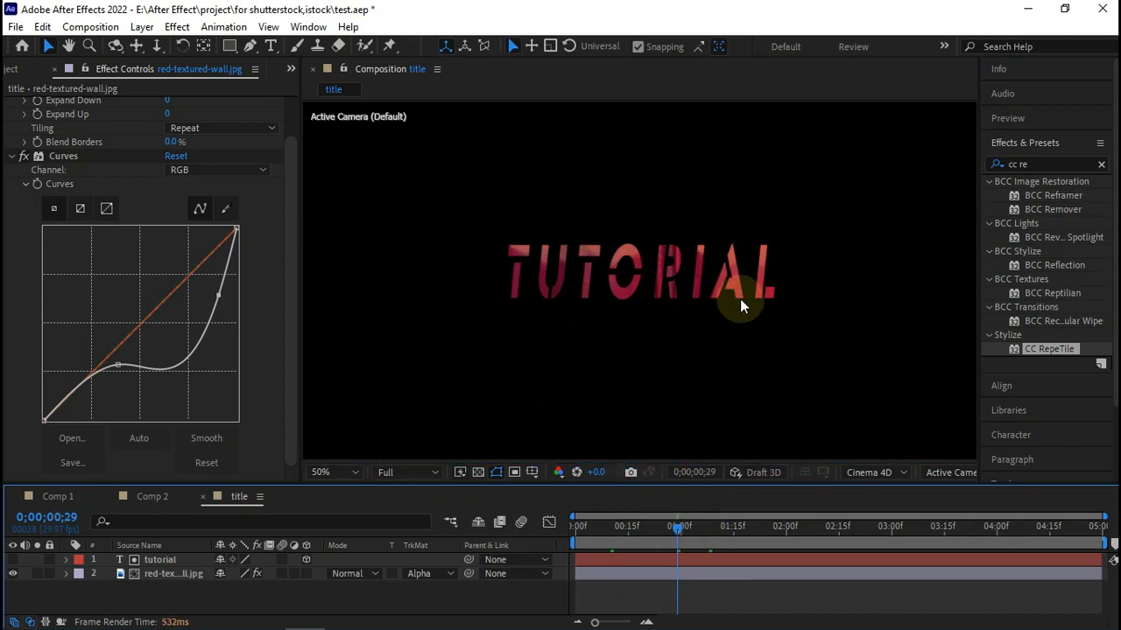
Add a new adjustment layer above the text and wall layers.
{"action": "right_click", "coordinate": [178, 603]}
{"action": "mouse_move", "coordinate": [301, 394]}
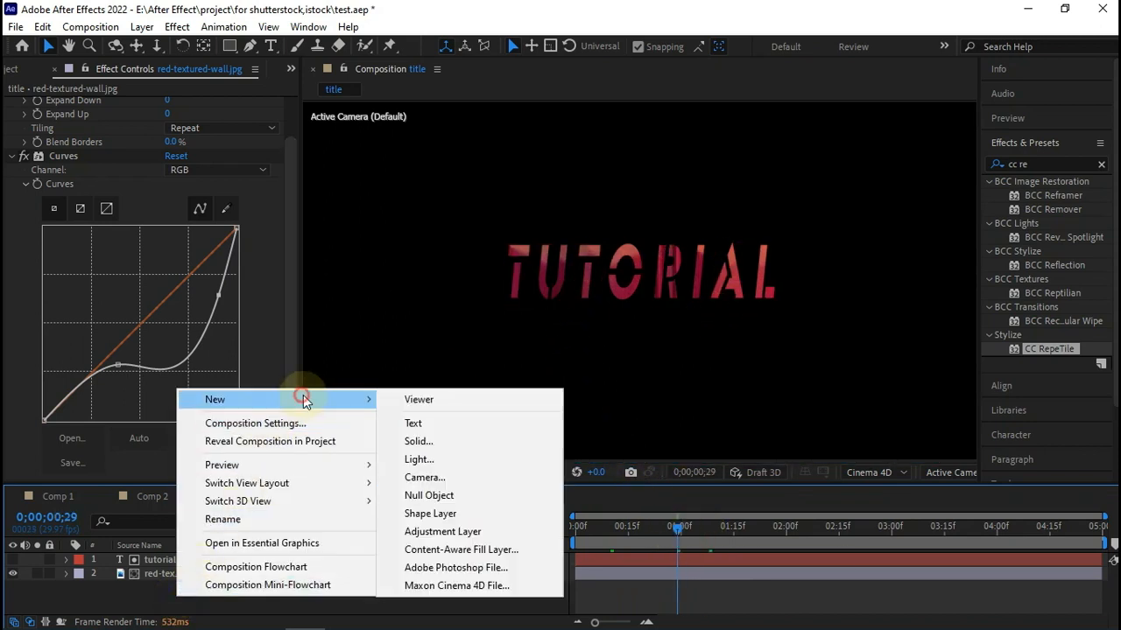
{"action": "left_click", "coordinate": [466, 531]}
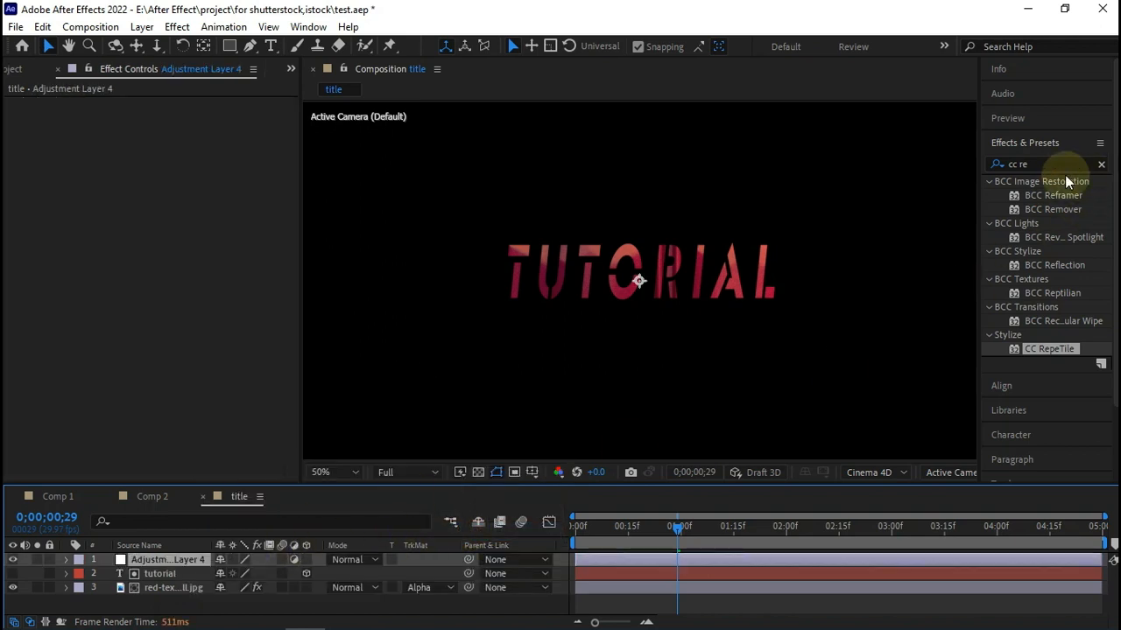
Find the CC Glass effect and apply it to the adjustment layer.
{"action": "left_click", "coordinate": [1031, 163]}
{"action": "left_click_drag", "start_coordinate": [1030, 164], "coordinate": [980, 174]}
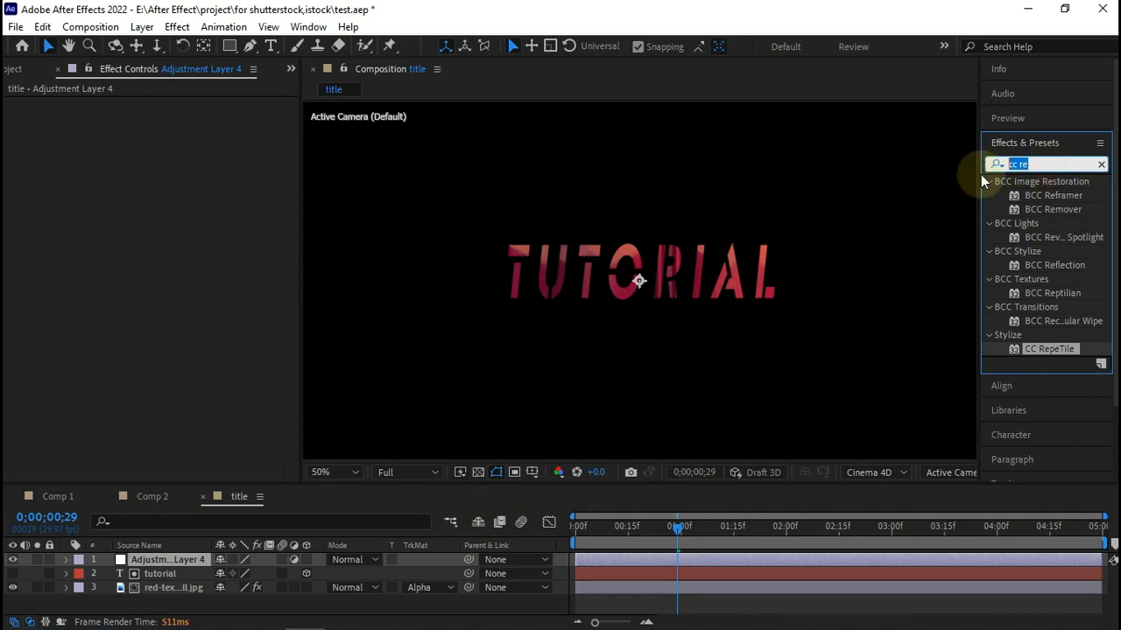
{"action": "type", "text": "cc"}
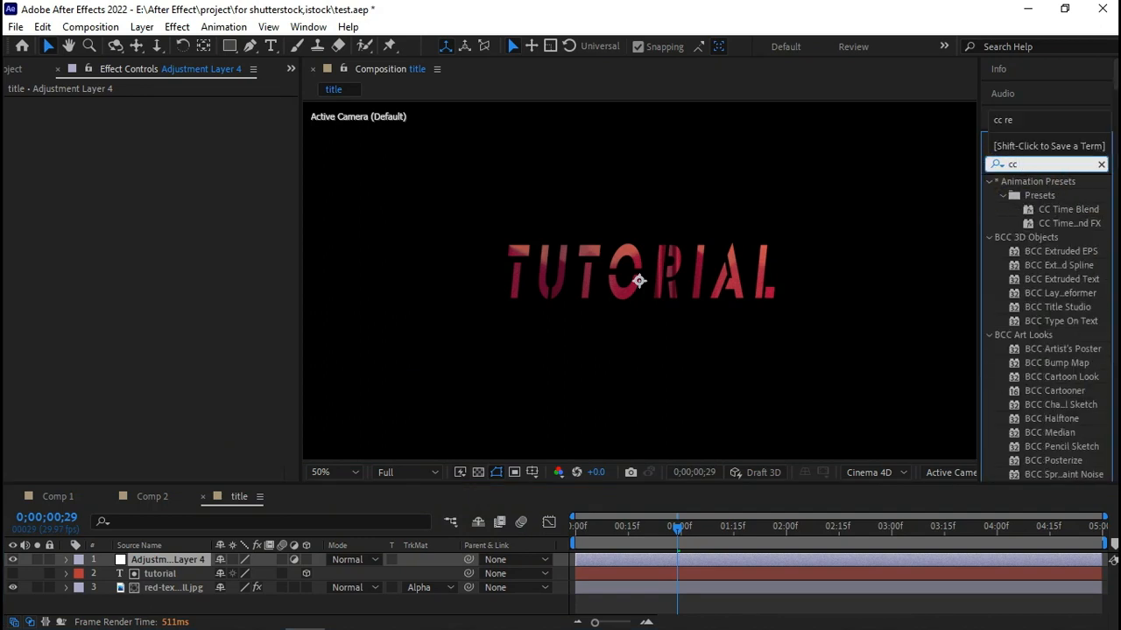
{"action": "type", "text": " glas"}
{"action": "left_click_drag", "start_coordinate": [1038, 195], "coordinate": [164, 566]}
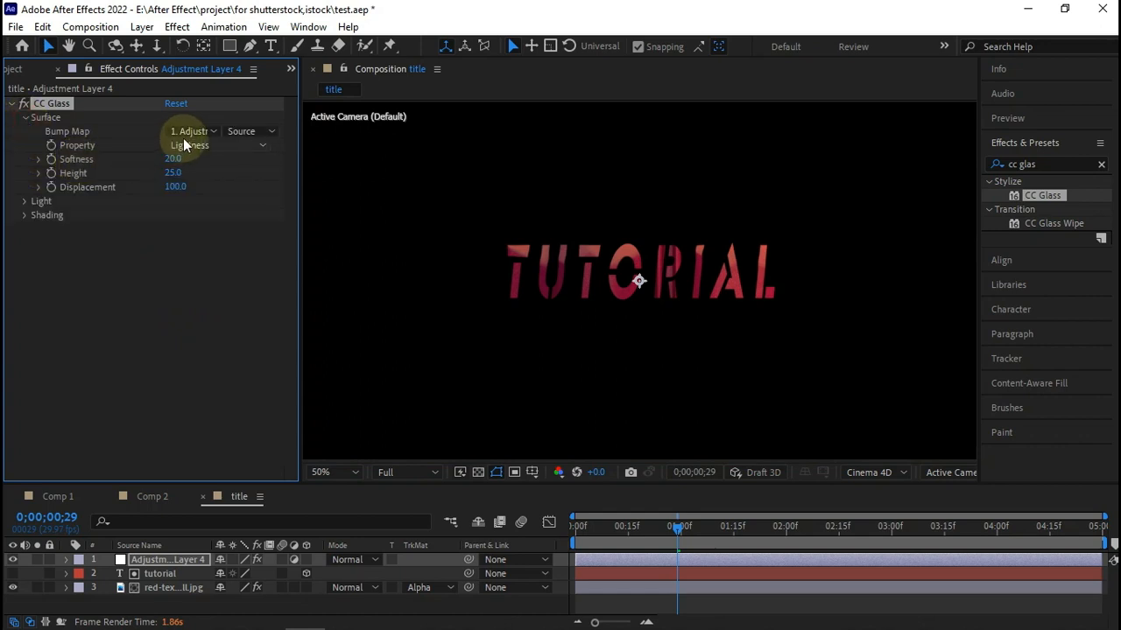
Set CC Glass's Bump Map to the tutorial layer and its Softness to 30.1.
{"action": "left_click", "coordinate": [189, 132]}
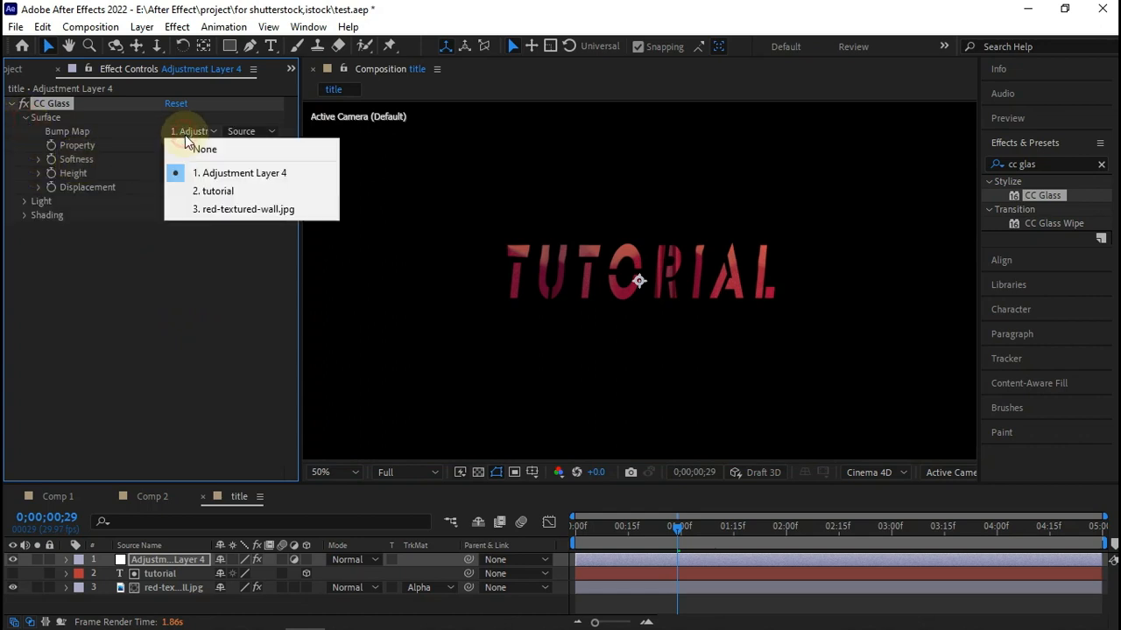
{"action": "left_click", "coordinate": [215, 191]}
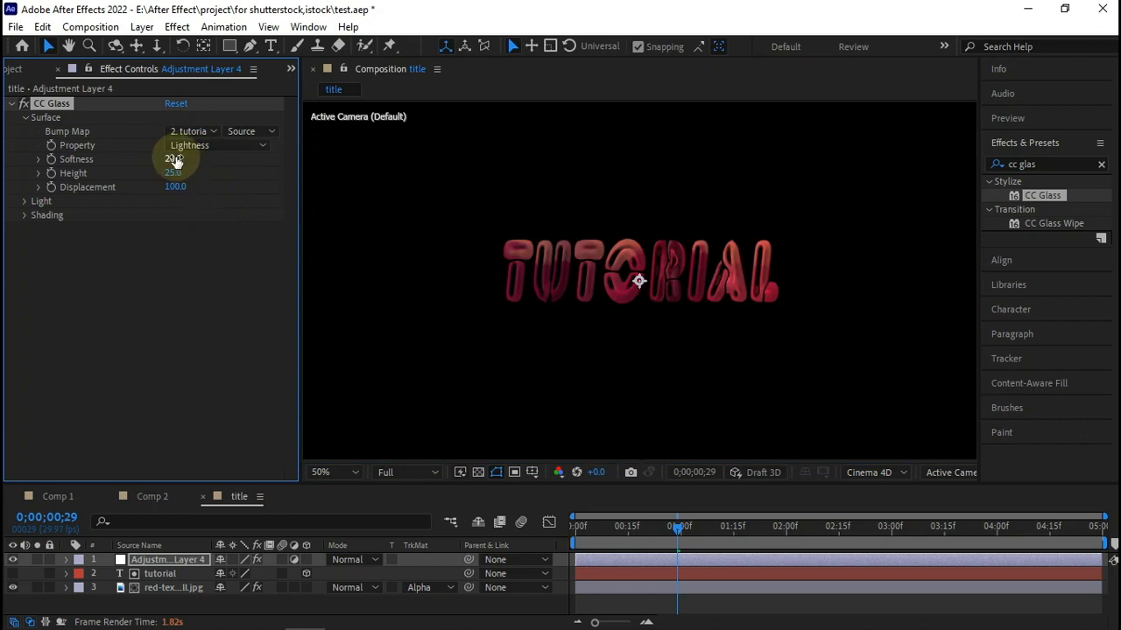
{"action": "left_click_drag", "start_coordinate": [172, 160], "coordinate": [477, 193]}
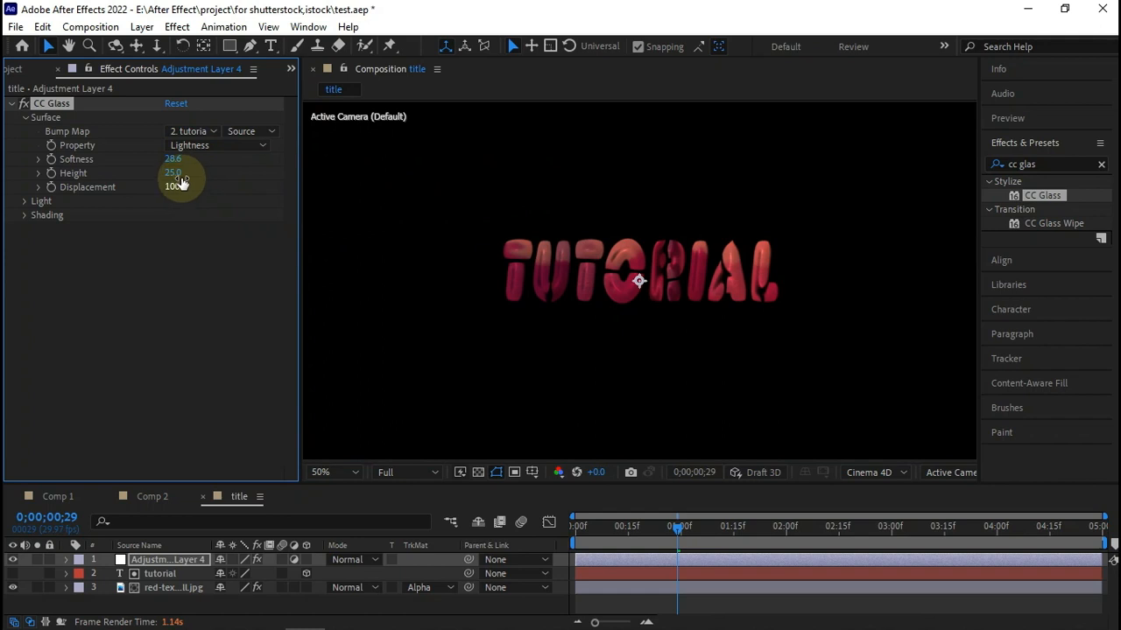
{"action": "left_click_drag", "start_coordinate": [173, 158], "coordinate": [295, 166]}
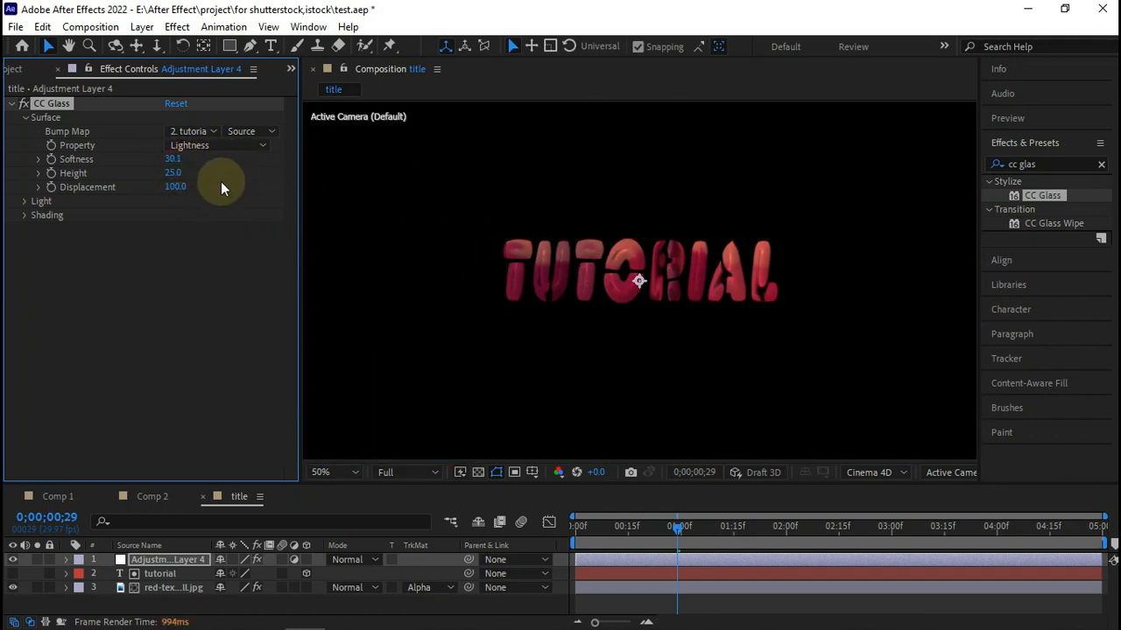
Try CC Glass Height values of 29.1 and 10 on the adjustment layer.
{"action": "left_click_drag", "start_coordinate": [172, 172], "coordinate": [203, 174]}
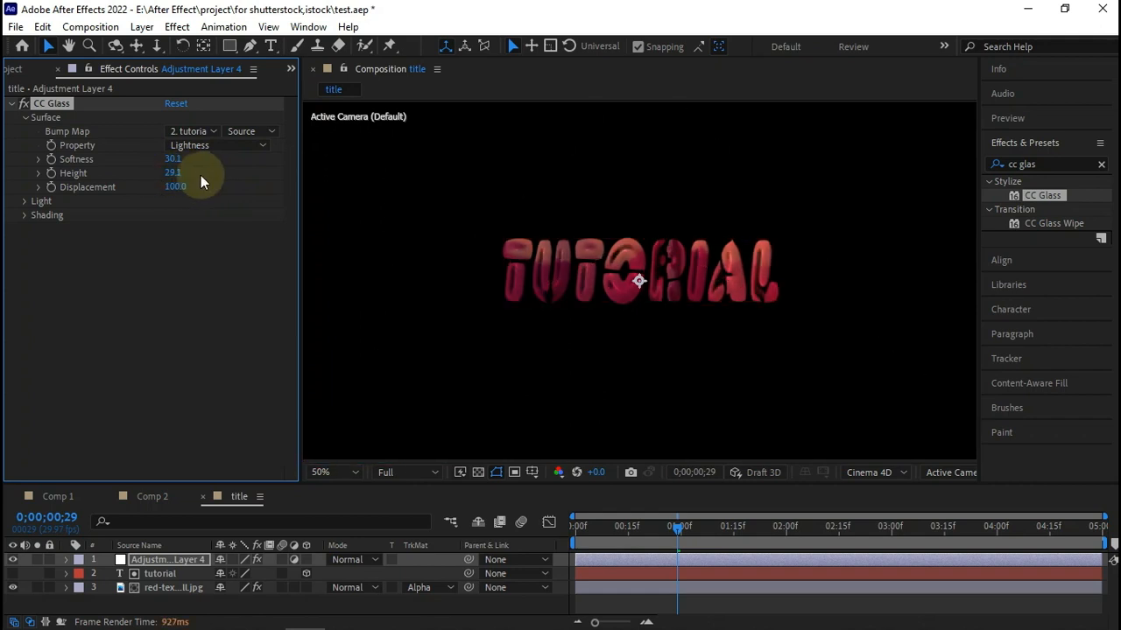
{"action": "left_click", "coordinate": [174, 172]}
{"action": "type", "text": "10"}
{"action": "key", "text": "Tab"}
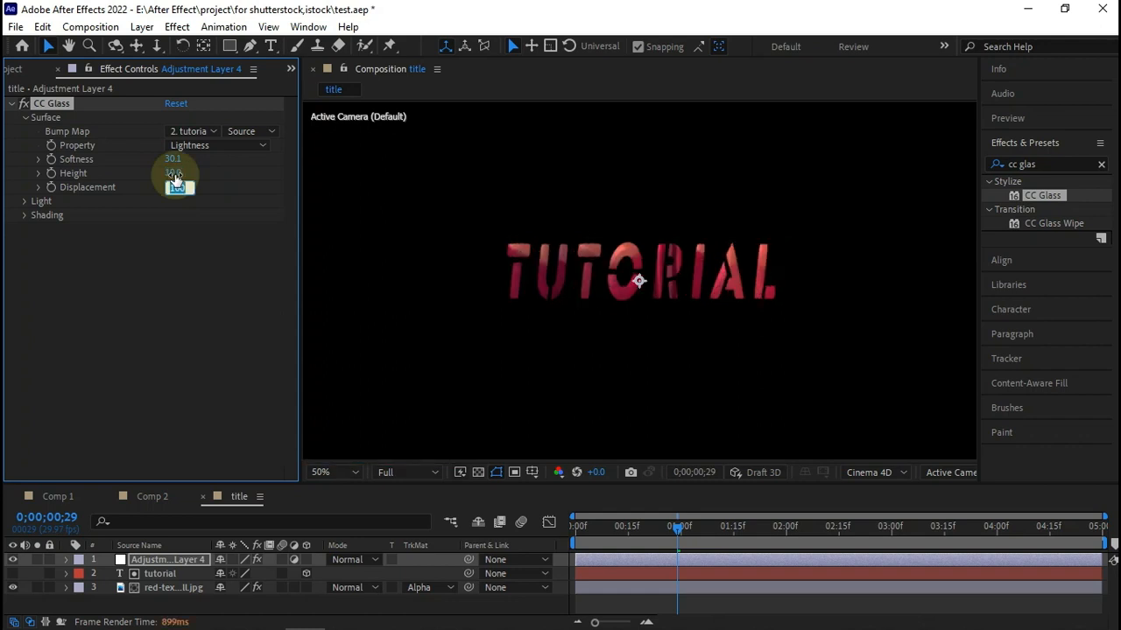
Set CC Glass's Height to 20 and Displacement to 50.
{"action": "left_click", "coordinate": [174, 173]}
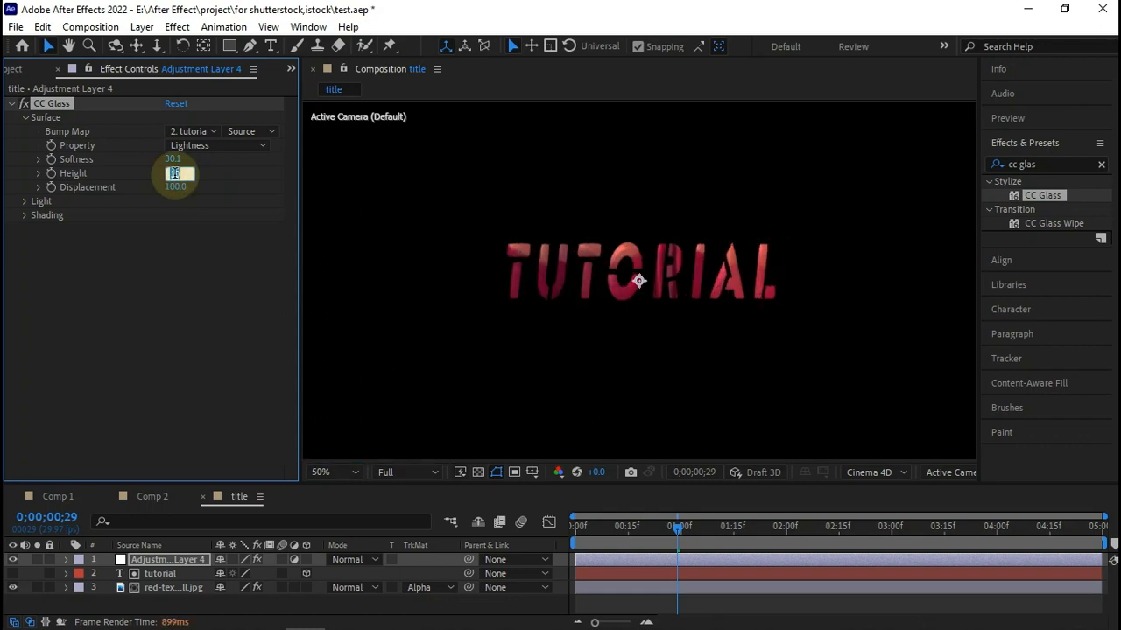
{"action": "type", "text": "20"}
{"action": "left_click", "coordinate": [175, 186]}
{"action": "type", "text": "50"}
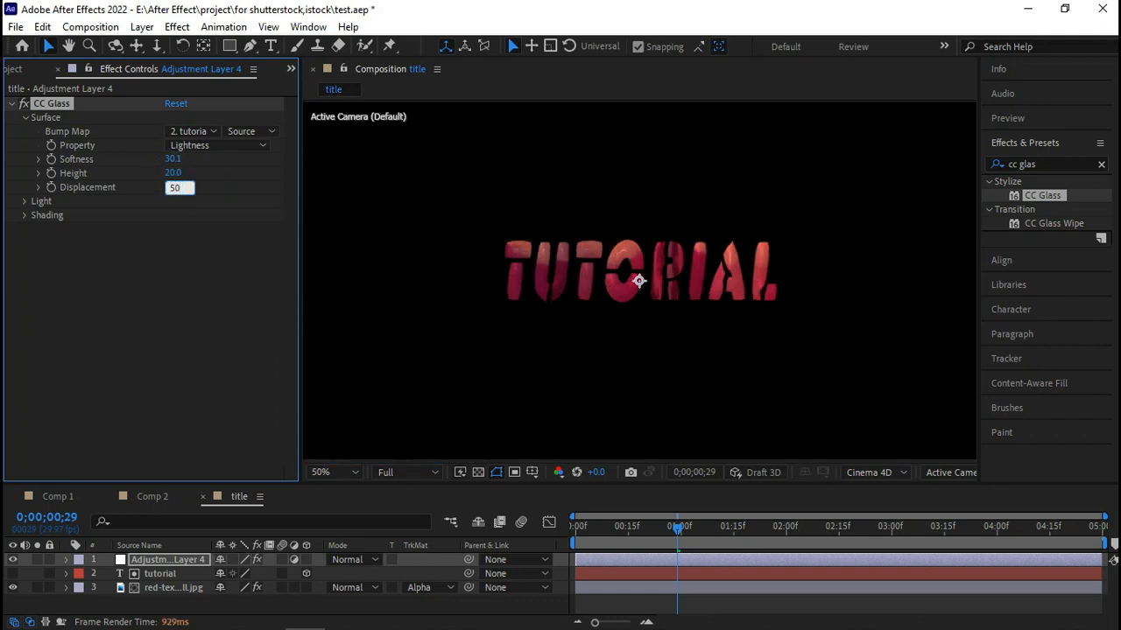
{"action": "left_click", "coordinate": [175, 173]}
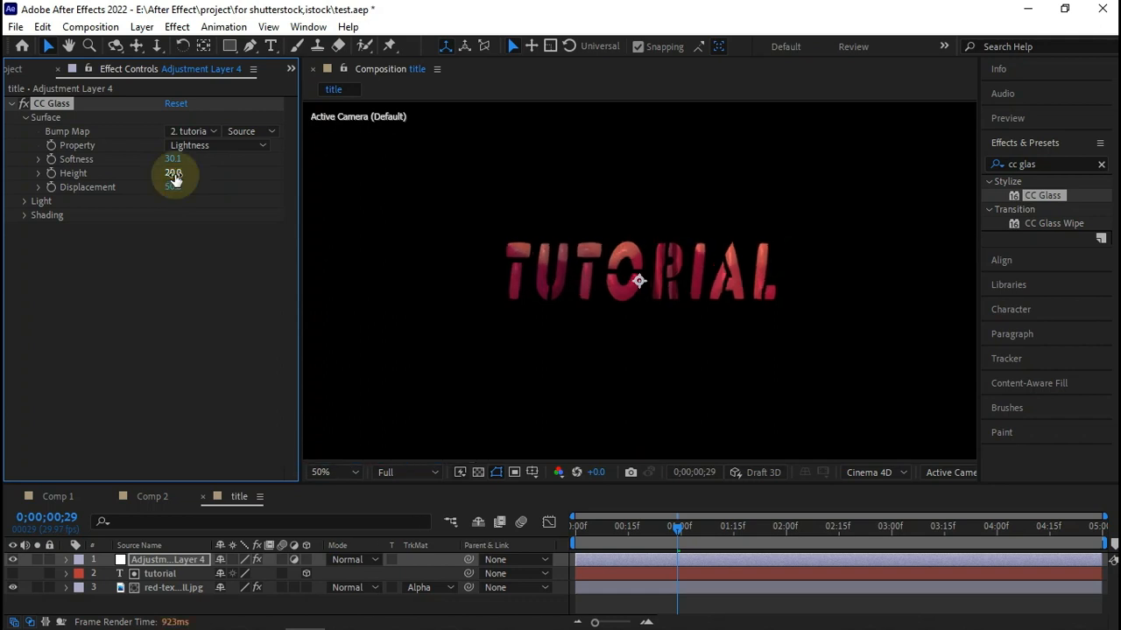
Set CC Glass's Light Intensity to 120 and Light Height to 90.
{"action": "scroll", "coordinate": [590, 346], "scroll_direction": "up", "scroll_amount": 1}
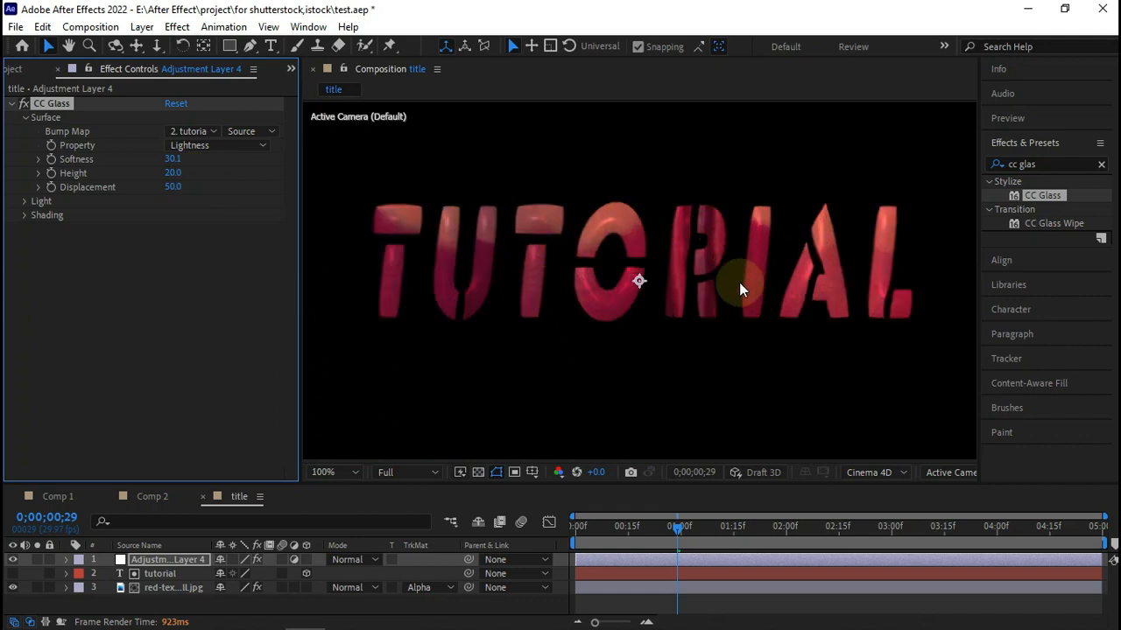
{"action": "left_click", "coordinate": [35, 202]}
{"action": "left_click", "coordinate": [175, 228]}
{"action": "type", "text": "120"}
{"action": "key", "text": "Return"}
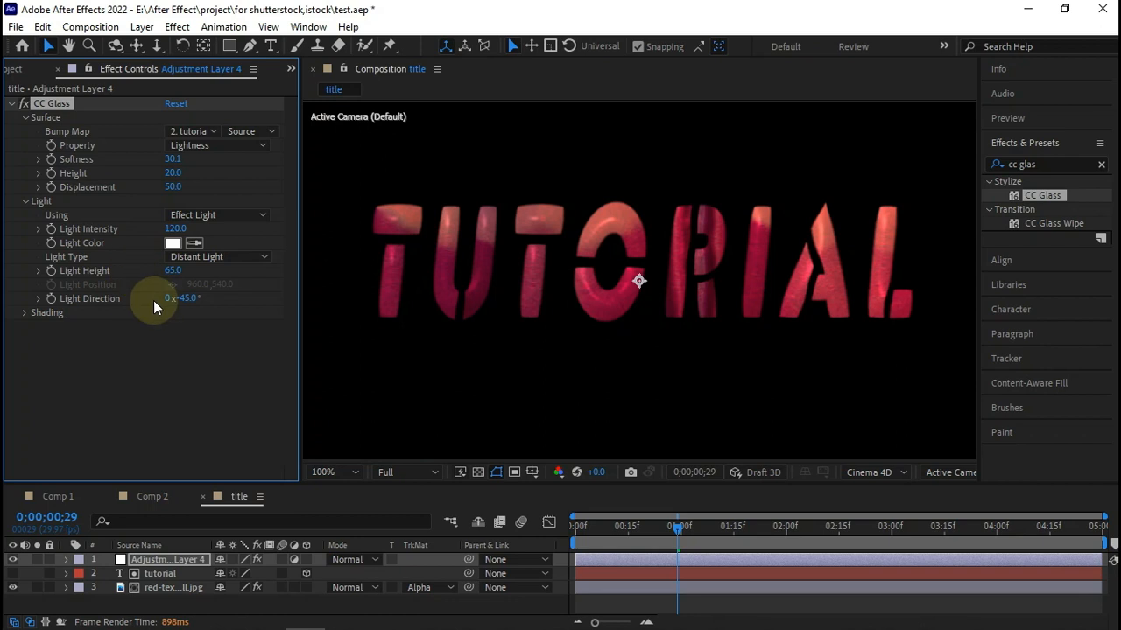
{"action": "left_click", "coordinate": [173, 273]}
{"action": "type", "text": "90"}
{"action": "key", "text": "Return"}
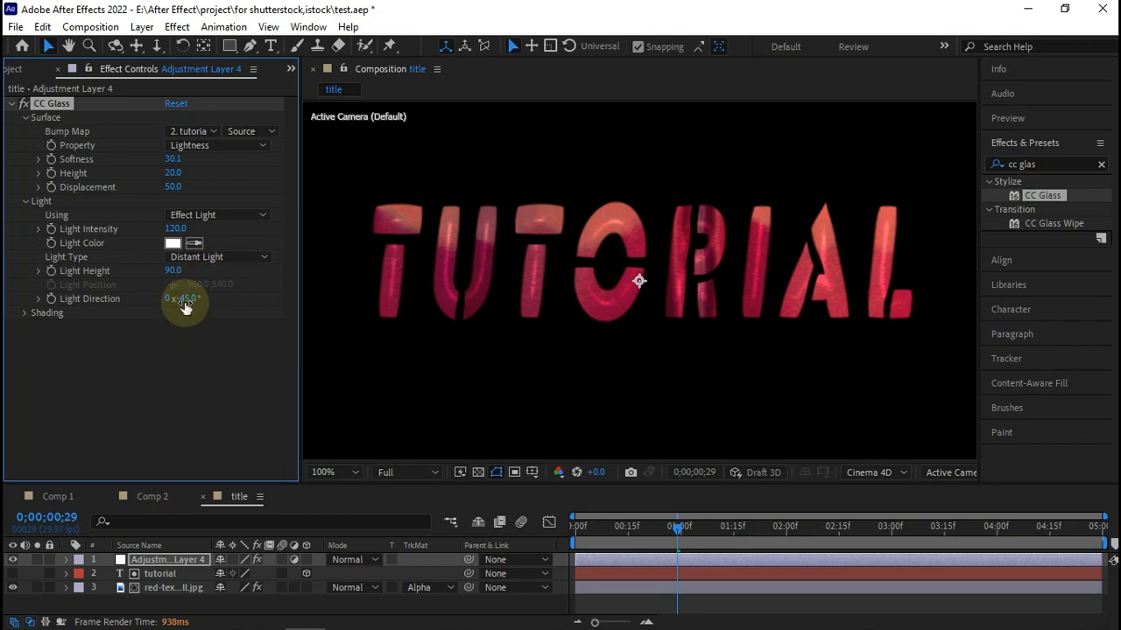
Try a CC Glass Light Direction of 60°.
{"action": "left_click", "coordinate": [185, 299]}
{"action": "type", "text": "60"}
{"action": "key", "text": "Return"}
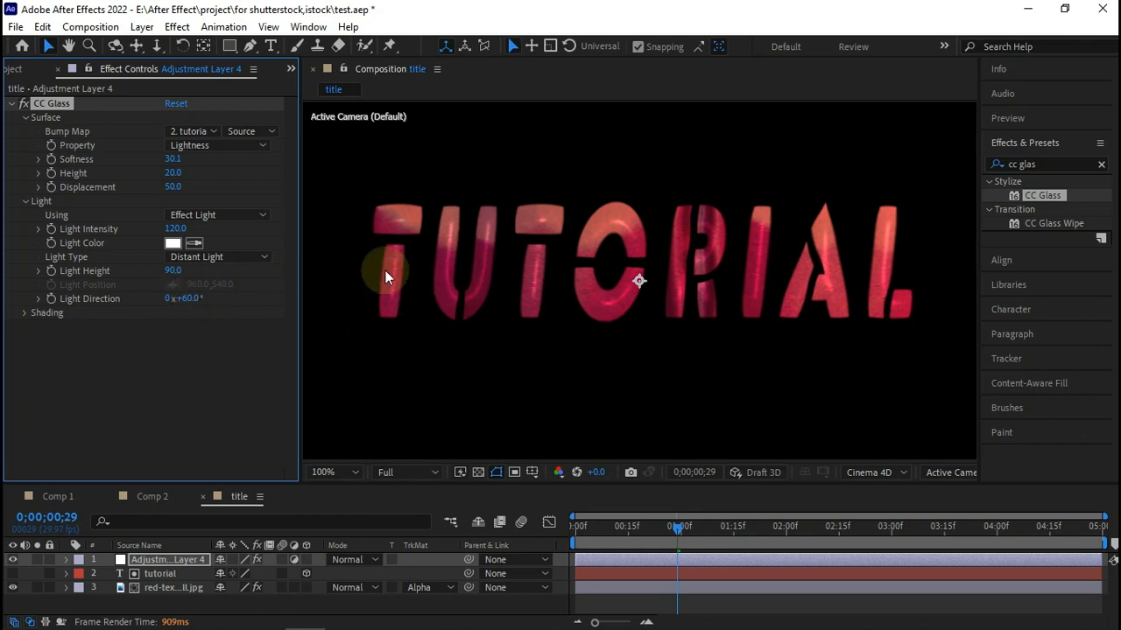
Set CC Glass's Light Direction to 0° and keyframe it at the start of the timeline.
{"action": "left_click_drag", "start_coordinate": [631, 528], "coordinate": [569, 529]}
{"action": "left_click", "coordinate": [186, 300]}
{"action": "type", "text": "0"}
{"action": "key", "text": "Return"}
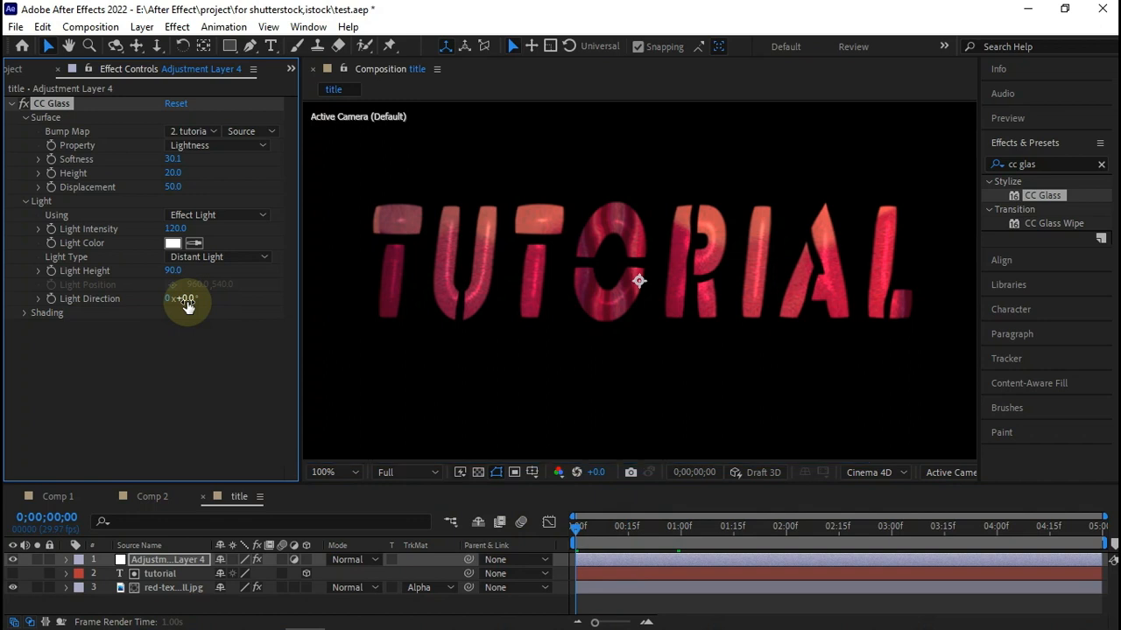
{"action": "left_click", "coordinate": [51, 299]}
Keyframe CC Glass's Light Direction at 180° at 0;00;04;29 and scrub the timeline to check the moving light.
{"action": "left_click_drag", "start_coordinate": [745, 528], "coordinate": [1105, 536]}
{"action": "left_click", "coordinate": [187, 300]}
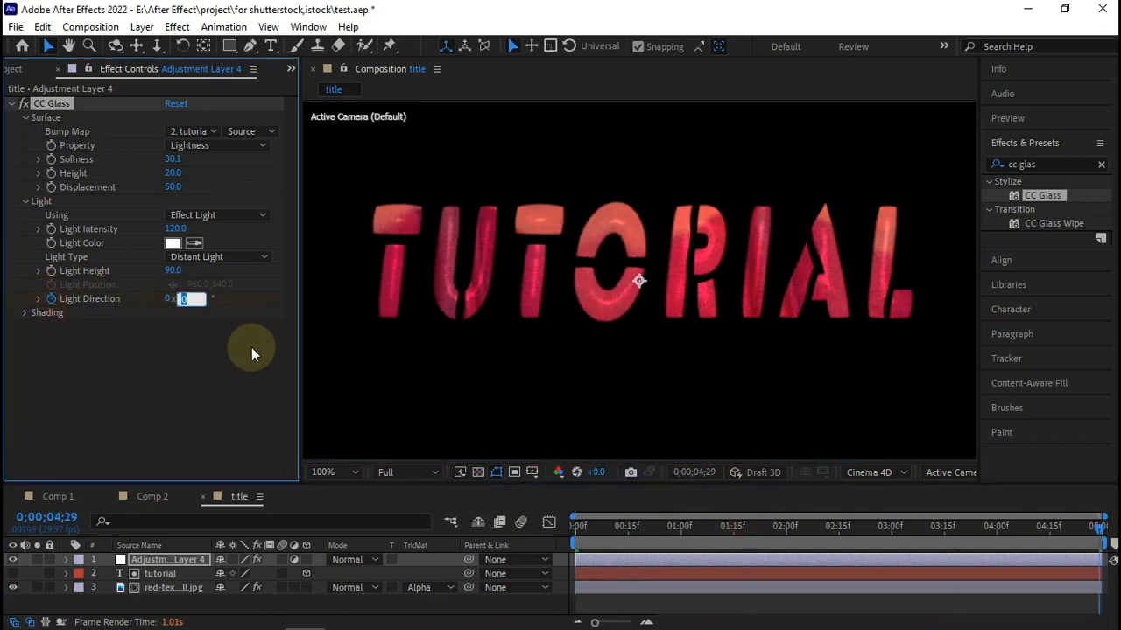
{"action": "type", "text": "180"}
{"action": "key", "text": "Return"}
{"action": "left_click", "coordinate": [685, 527]}
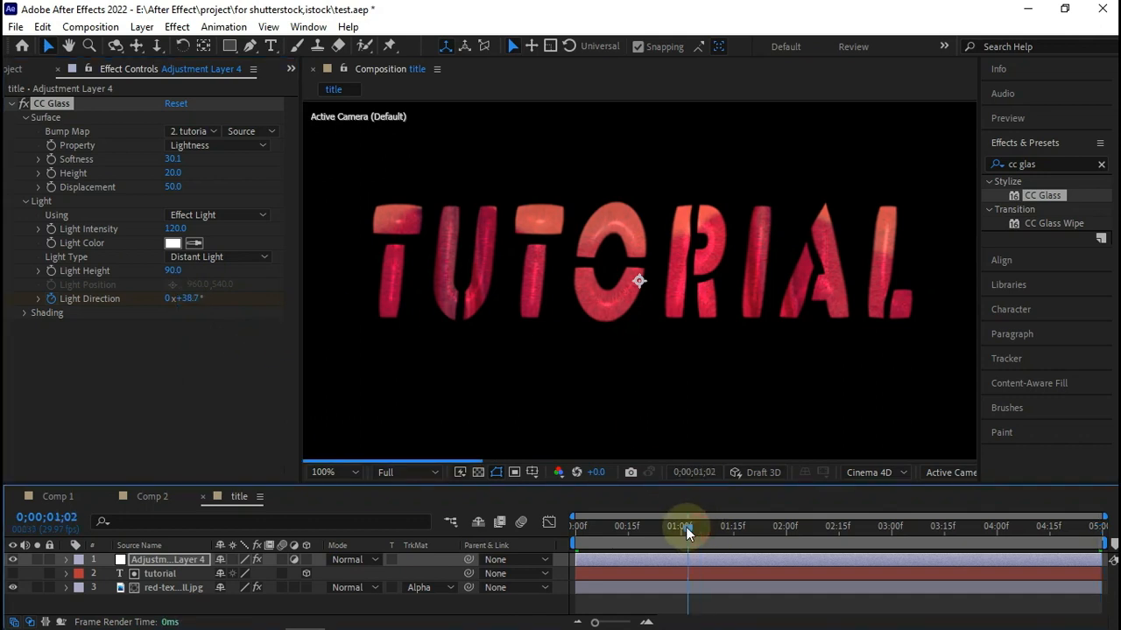
{"action": "left_click_drag", "start_coordinate": [685, 527], "coordinate": [722, 527]}
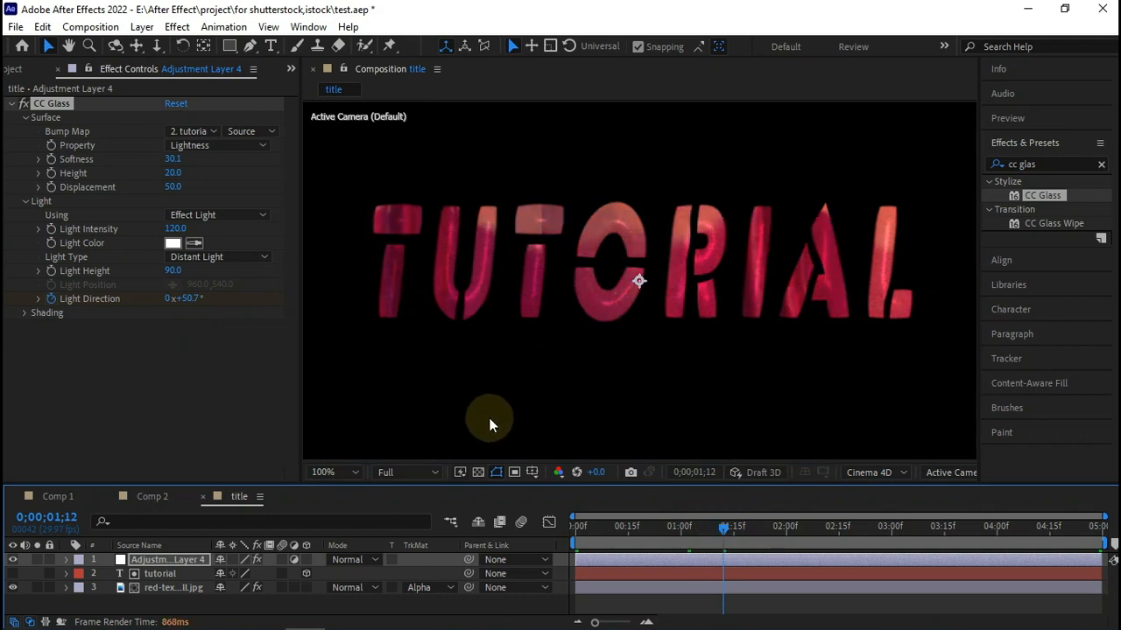
Add a second adjustment layer above the existing layers in the title composition.
{"action": "left_click", "coordinate": [128, 601]}
{"action": "right_click", "coordinate": [129, 605]}
{"action": "mouse_move", "coordinate": [175, 402]}
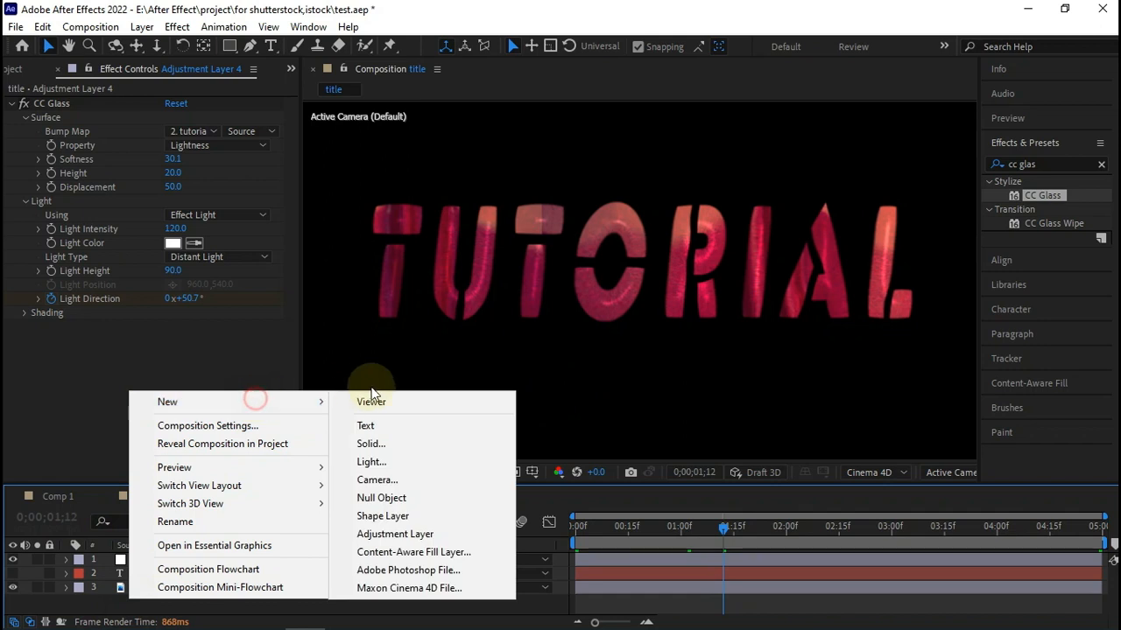
{"action": "left_click", "coordinate": [408, 536]}
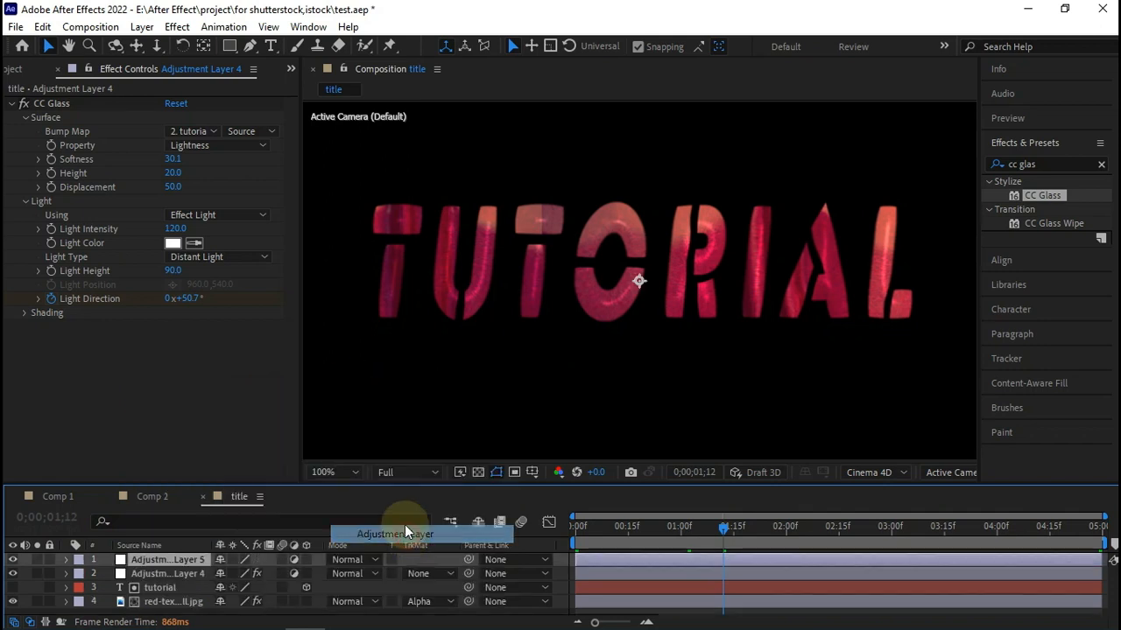
Find the CC Plastic effect and apply it to the new adjustment layer.
{"action": "left_click", "coordinate": [1055, 163]}
{"action": "key", "text": "BackSpace"}
{"action": "key", "text": "BackSpace"}
{"action": "key", "text": "BackSpace"}
{"action": "key", "text": "BackSpace"}
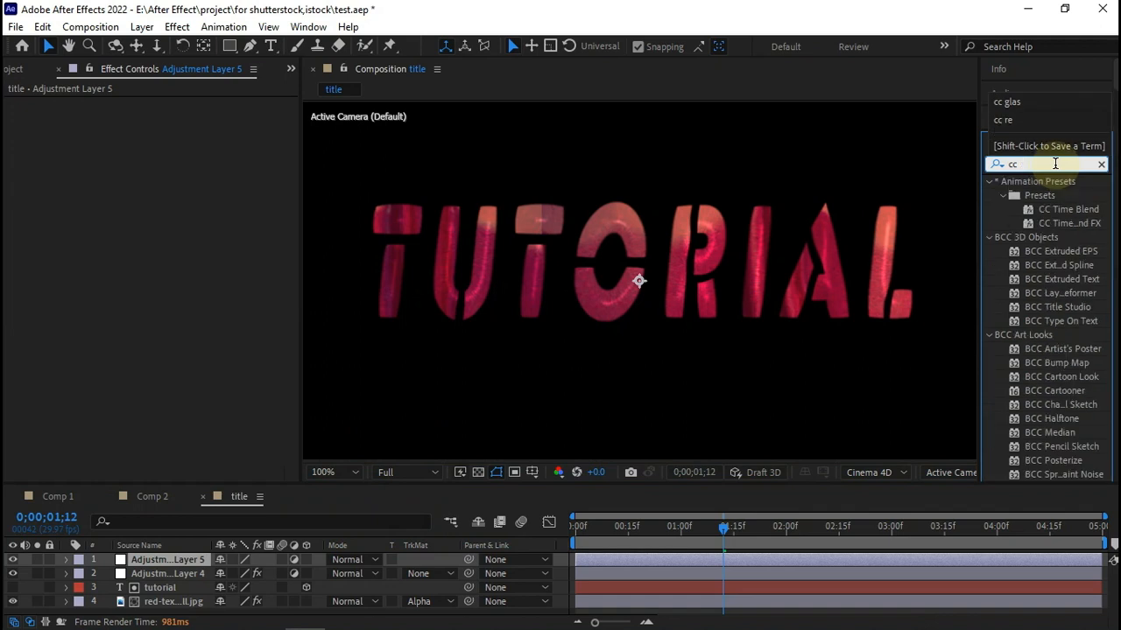
{"action": "type", "text": "plas"}
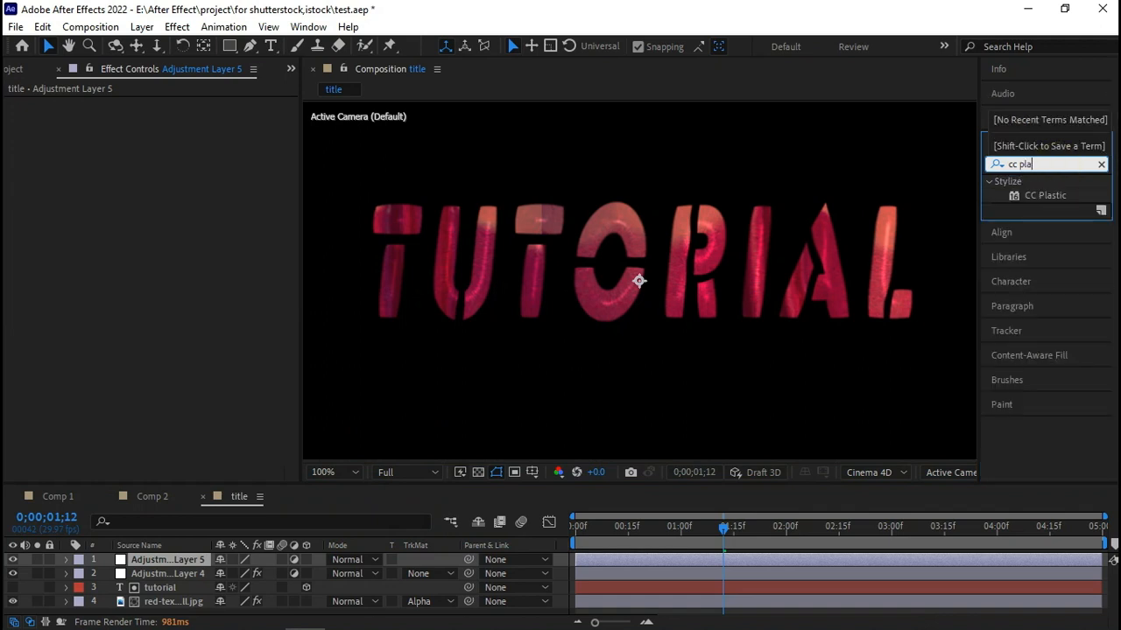
{"action": "left_click_drag", "start_coordinate": [1051, 195], "coordinate": [172, 556]}
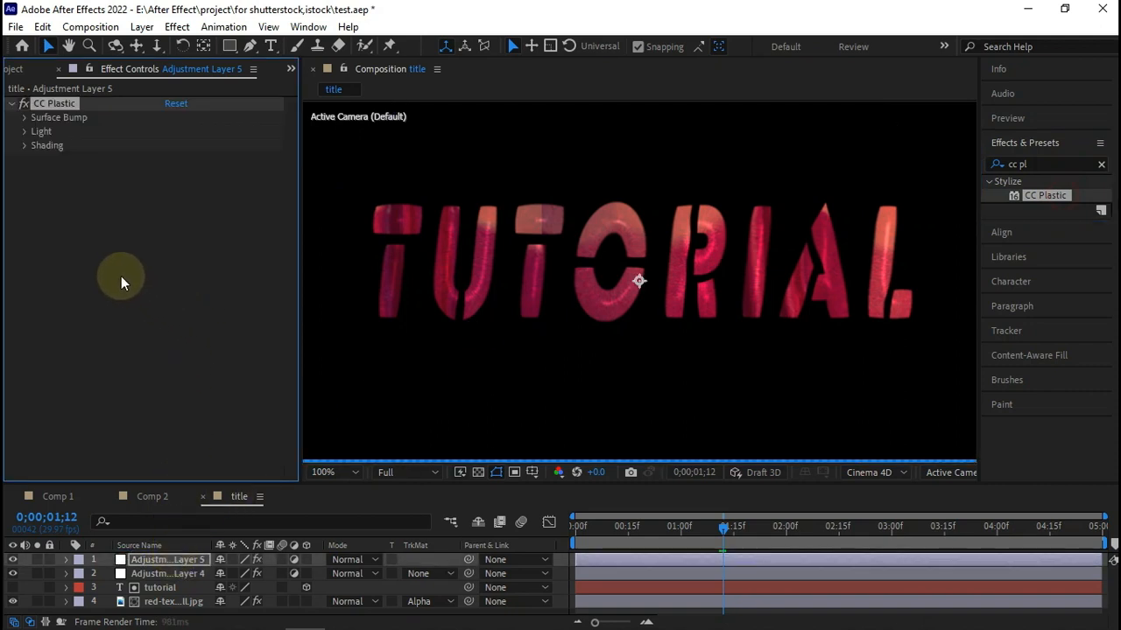
Set CC Plastic's Bump Layer to the tutorial text layer and its Surface Bump Softness to 10.
{"action": "left_click", "coordinate": [25, 118]}
{"action": "left_click", "coordinate": [202, 135]}
{"action": "left_click", "coordinate": [213, 210]}
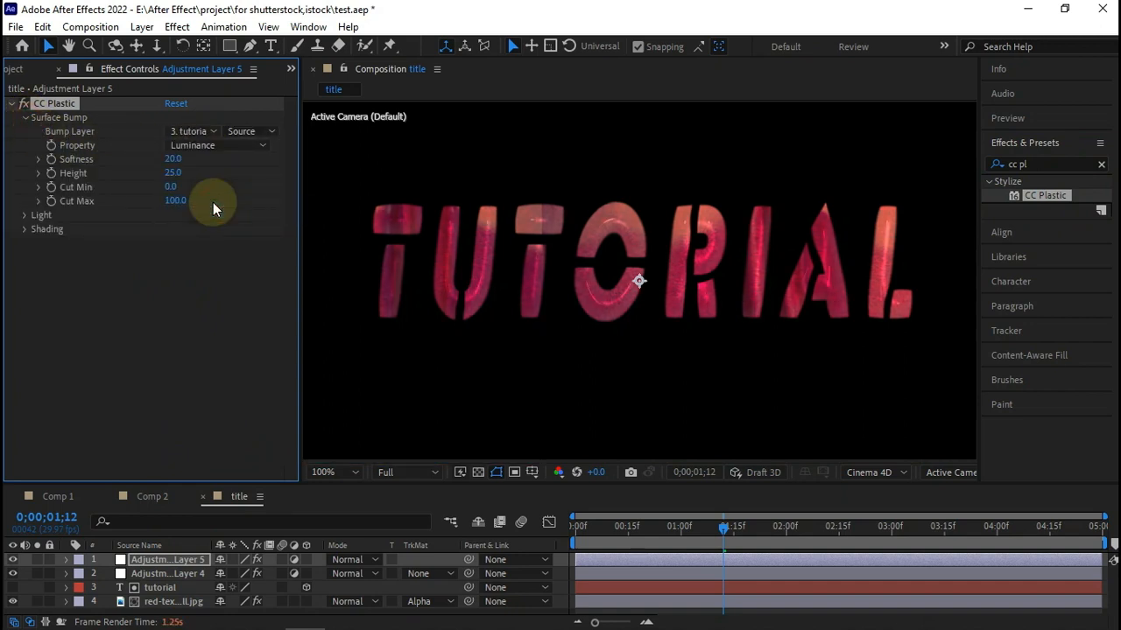
{"action": "left_click", "coordinate": [174, 165]}
{"action": "type", "text": "10"}
{"action": "key", "text": "Return"}
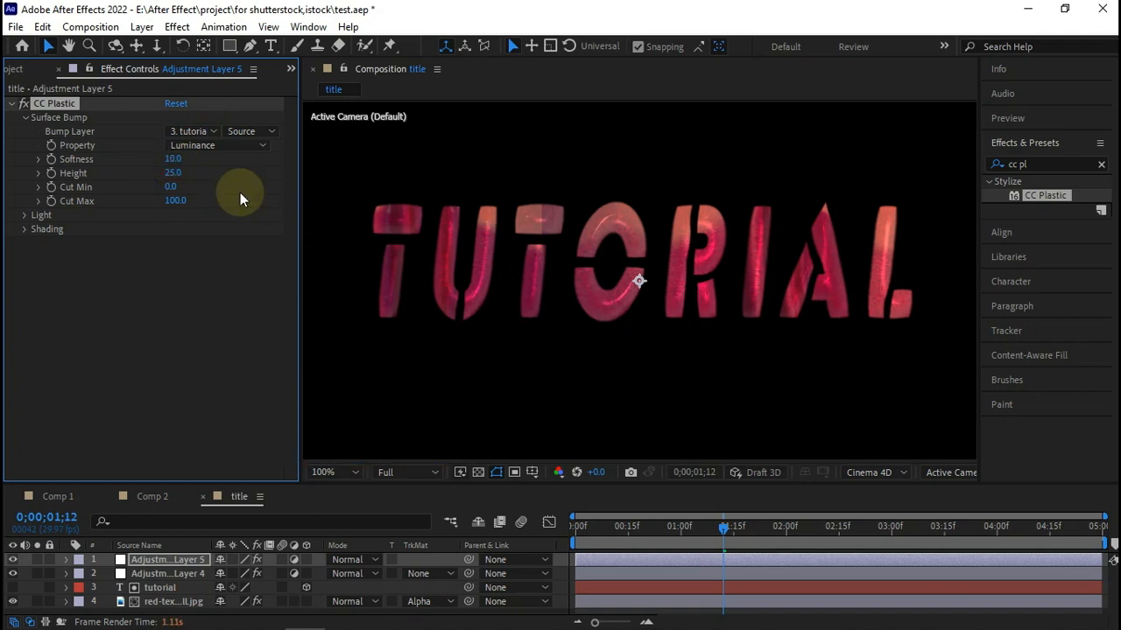
Set CC Plastic's Surface Bump Height to 35 and Cut Min to 5.
{"action": "left_click", "coordinate": [174, 173]}
{"action": "type", "text": "35"}
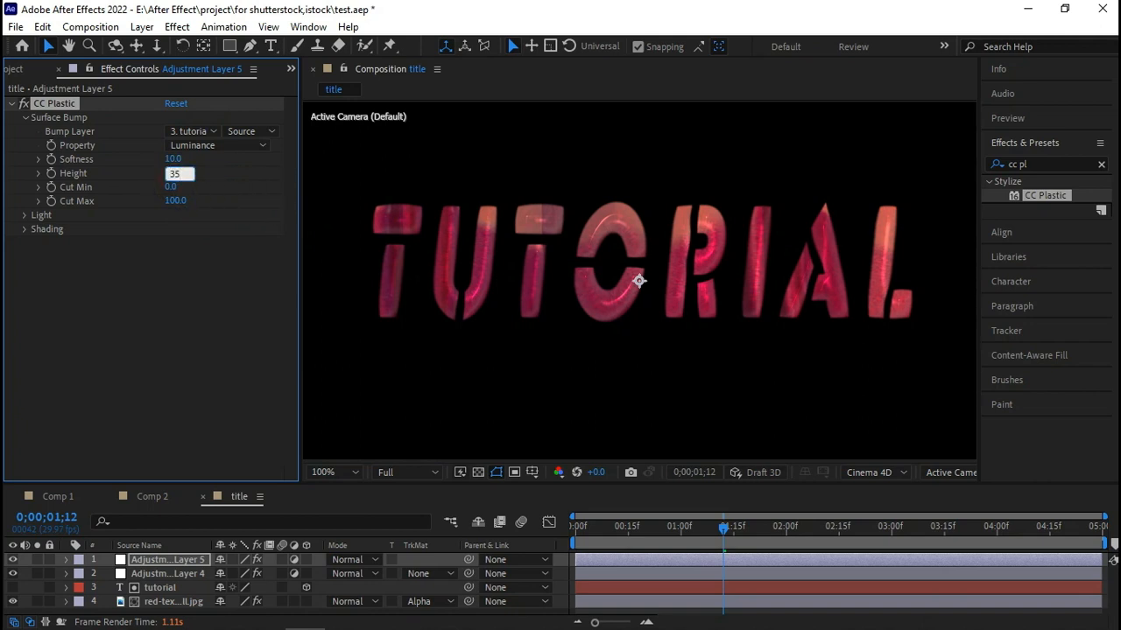
{"action": "left_click", "coordinate": [195, 190]}
{"action": "type", "text": "5"}
{"action": "key", "text": "Return"}
Set CC Plastic's Light Intensity to 80.
{"action": "left_click", "coordinate": [22, 222]}
{"action": "left_click", "coordinate": [178, 242]}
{"action": "type", "text": "8"}
{"action": "key", "text": "Return"}
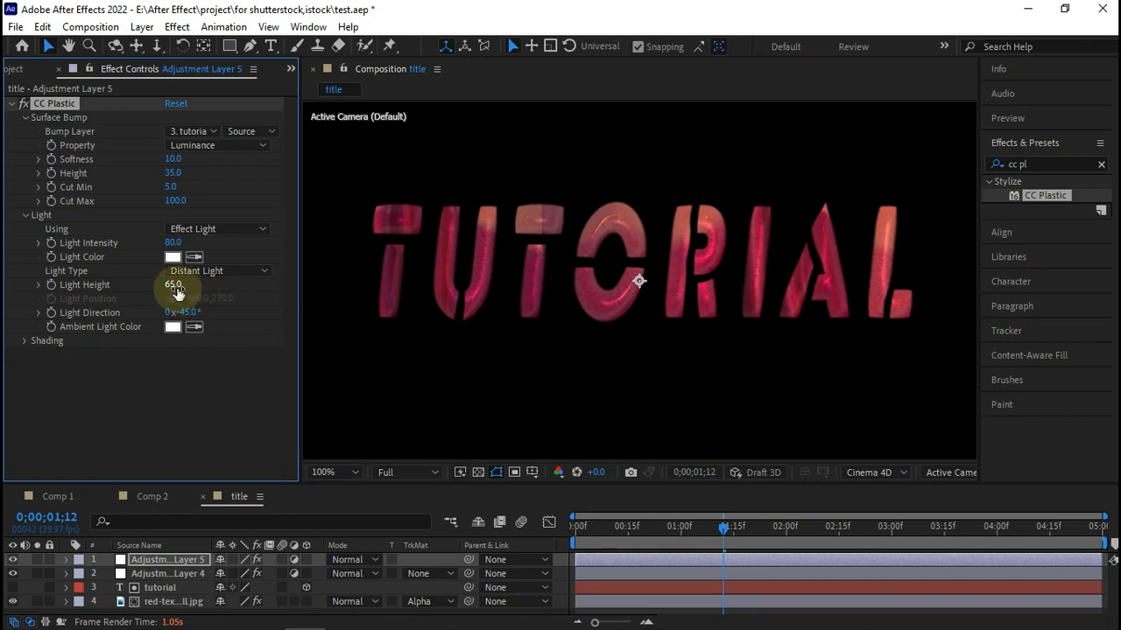
Try a CC Plastic Light Height of 80.
{"action": "left_click", "coordinate": [175, 287]}
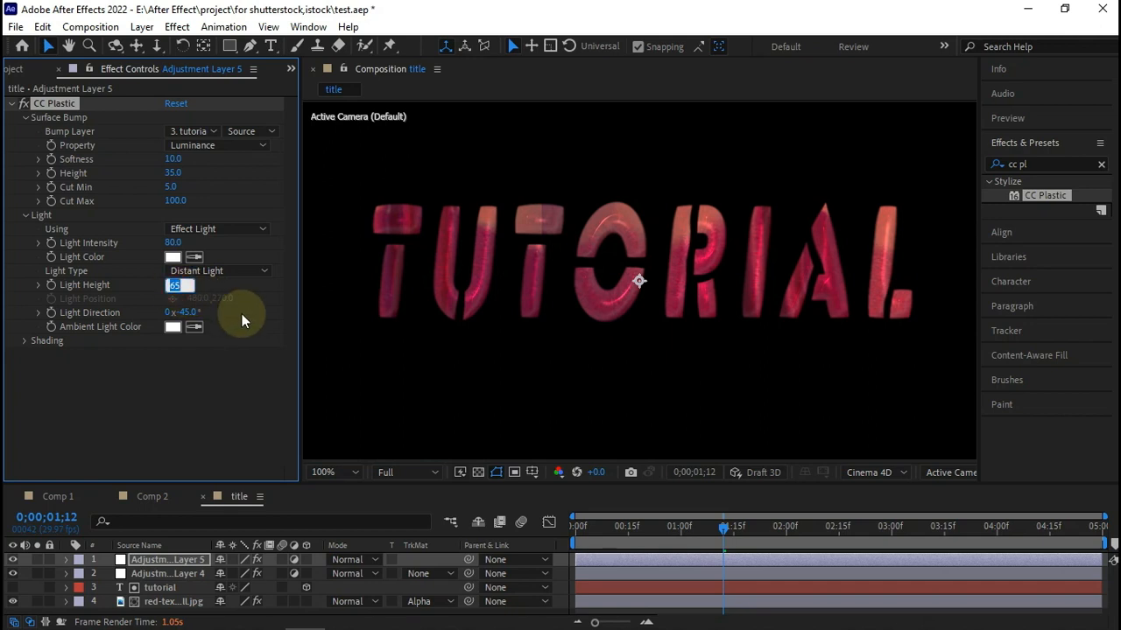
{"action": "type", "text": "80"}
{"action": "key", "text": "Return"}
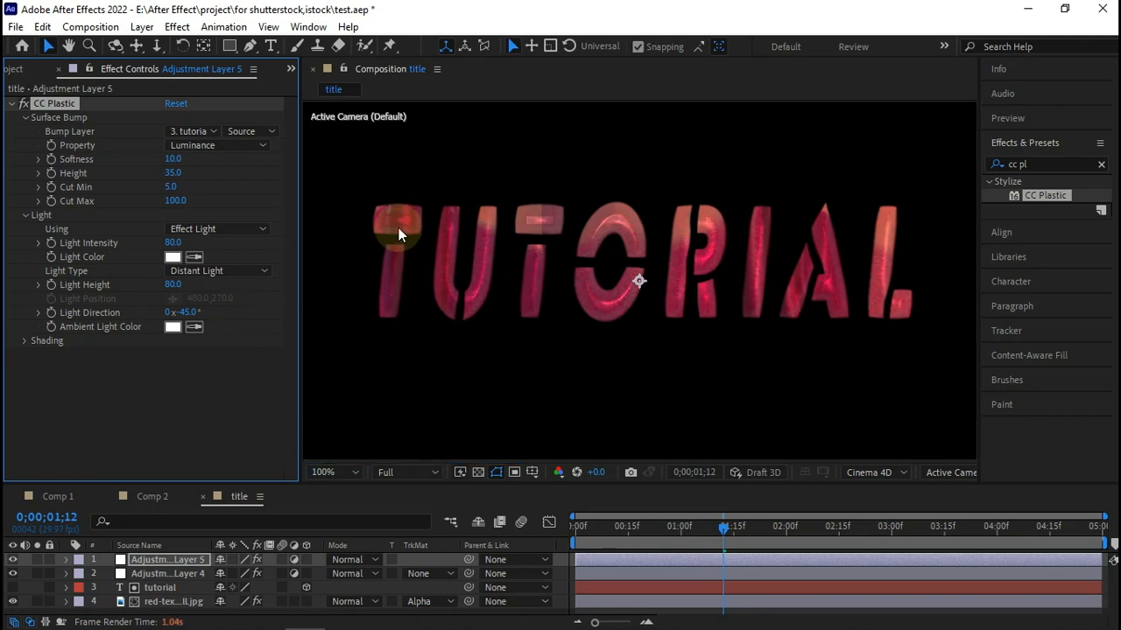
Set CC Plastic's Light Height to 55.
{"action": "left_click", "coordinate": [173, 286]}
{"action": "type", "text": "55"}
{"action": "key", "text": "Return"}
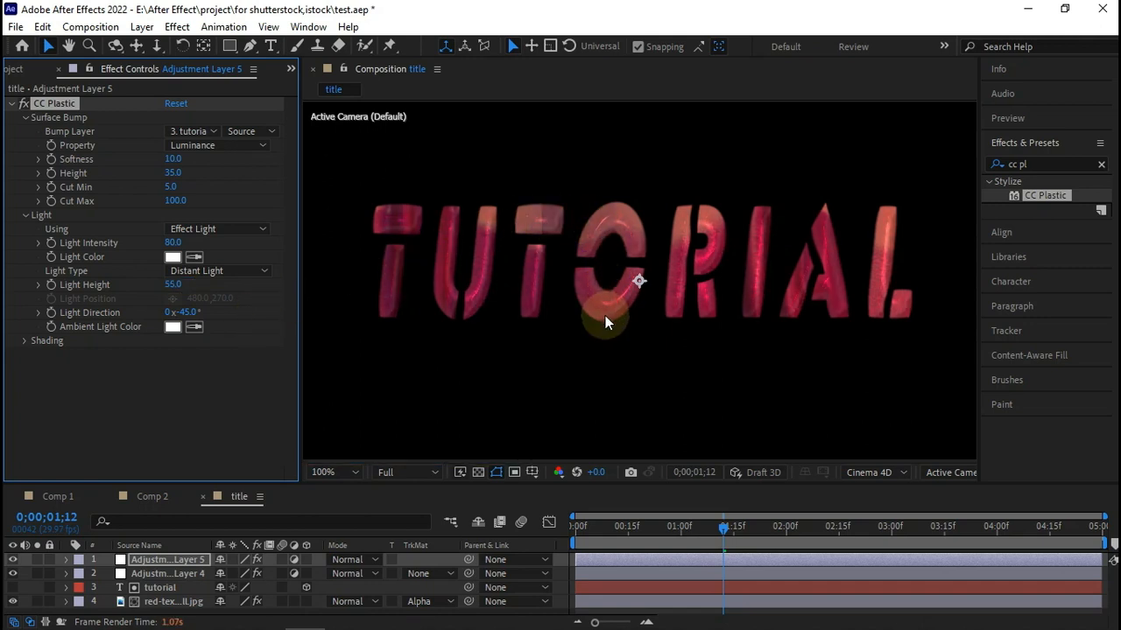
Raise CC Plastic's Shading values to 114 for Ambient and 34.5 for Dust.
{"action": "left_click", "coordinate": [29, 342]}
{"action": "left_click", "coordinate": [26, 341]}
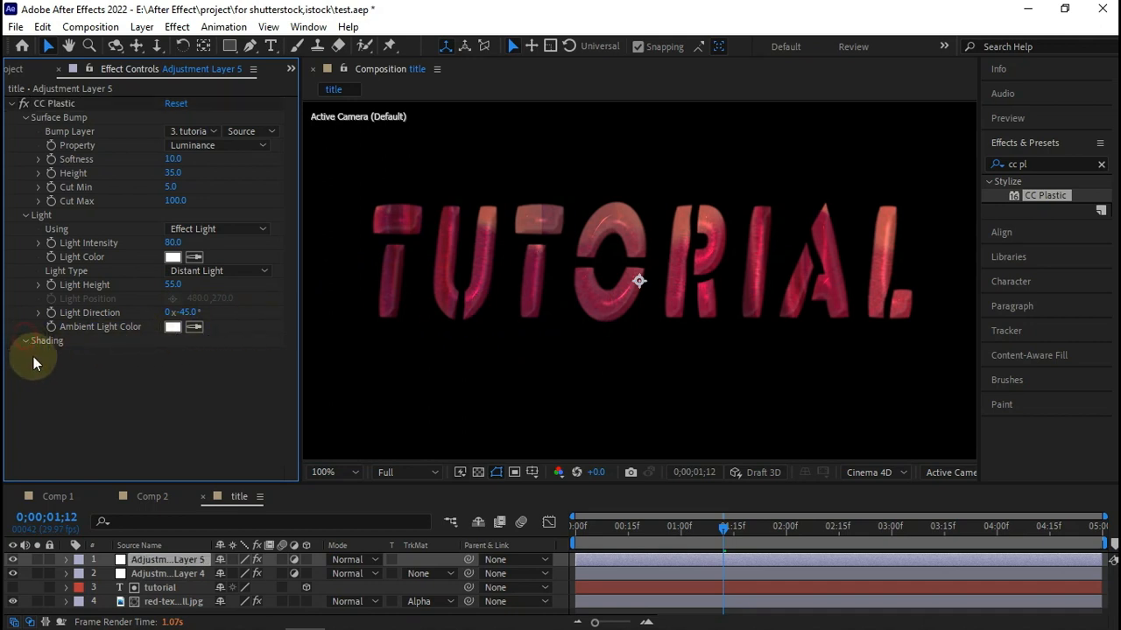
{"action": "left_click_drag", "start_coordinate": [178, 364], "coordinate": [200, 355]}
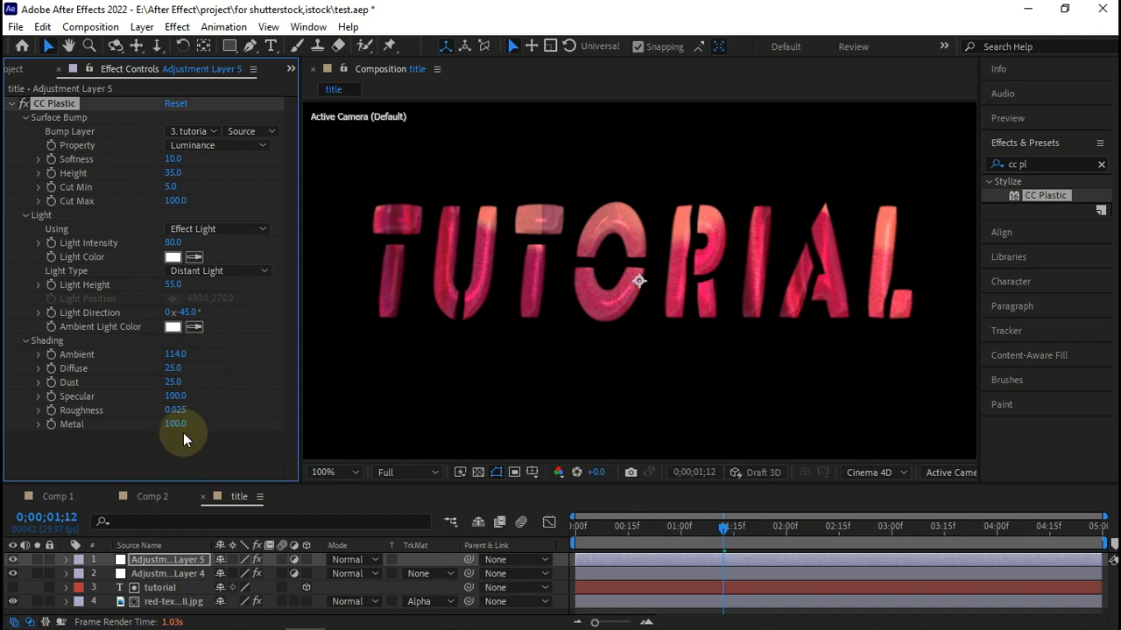
{"action": "left_click_drag", "start_coordinate": [171, 387], "coordinate": [253, 392]}
Preview the title animation with the whole composition in view.
{"action": "scroll", "coordinate": [414, 337], "scroll_direction": "down", "scroll_amount": 5}
{"action": "left_click", "coordinate": [626, 527]}
{"action": "key", "text": "space"}
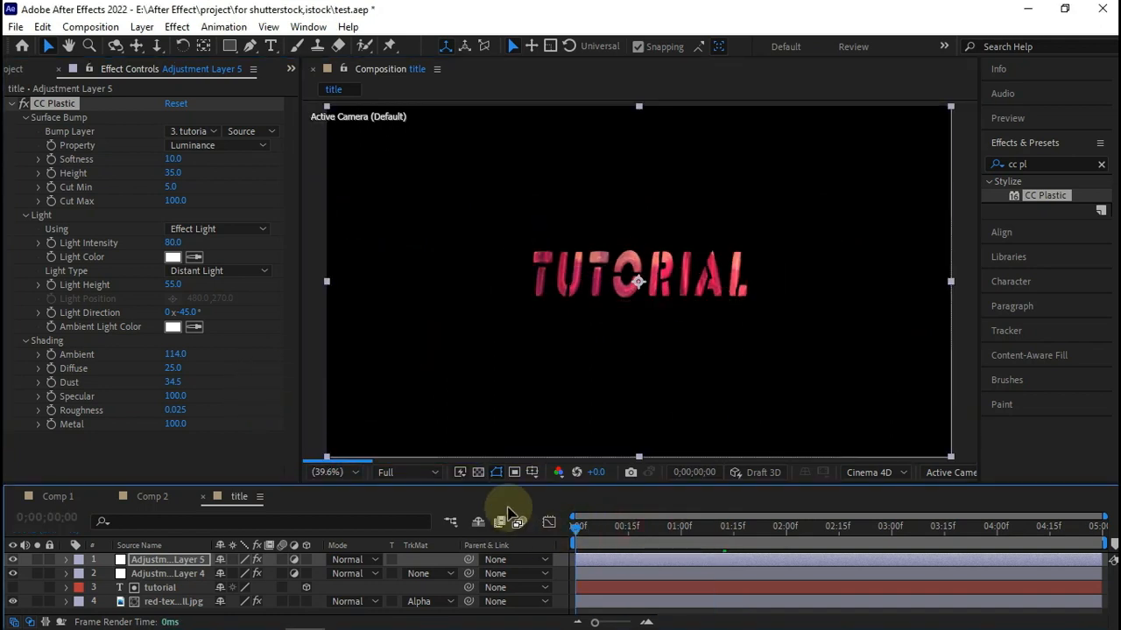